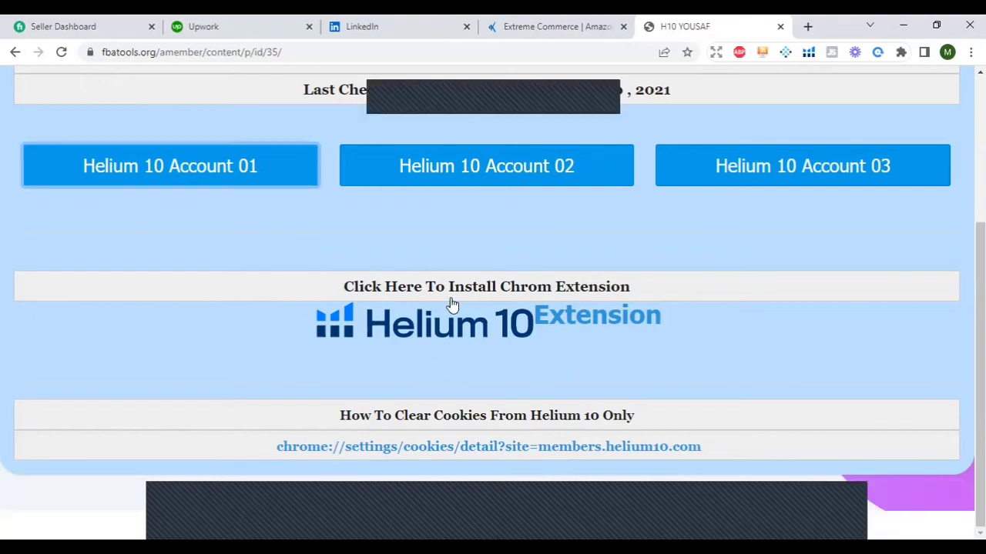
Step: Activate Helium 10 Account 02, then switch access to Helium 10 Account 03
scroll(453, 311, up, 2)
scroll(214, 281, down, 1)
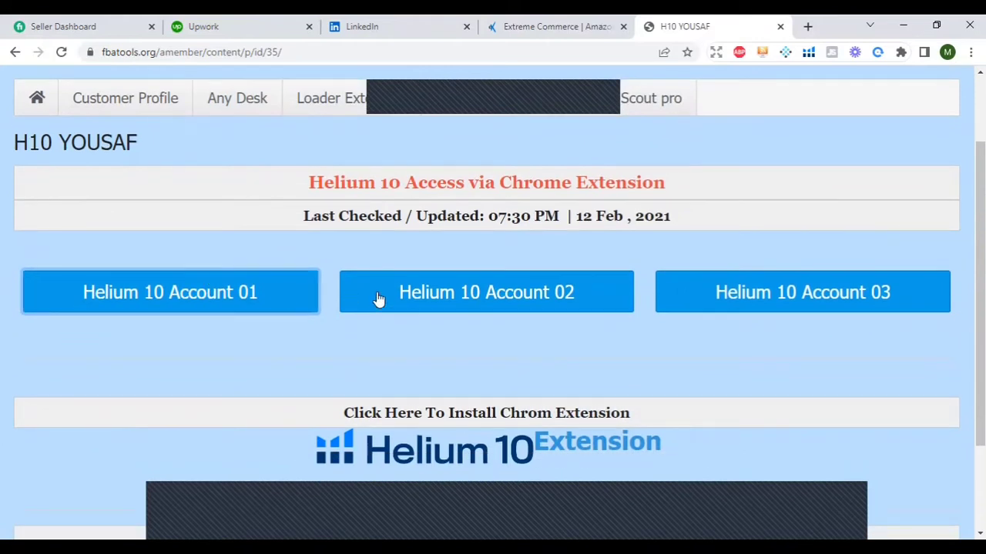
click(422, 300)
click(752, 294)
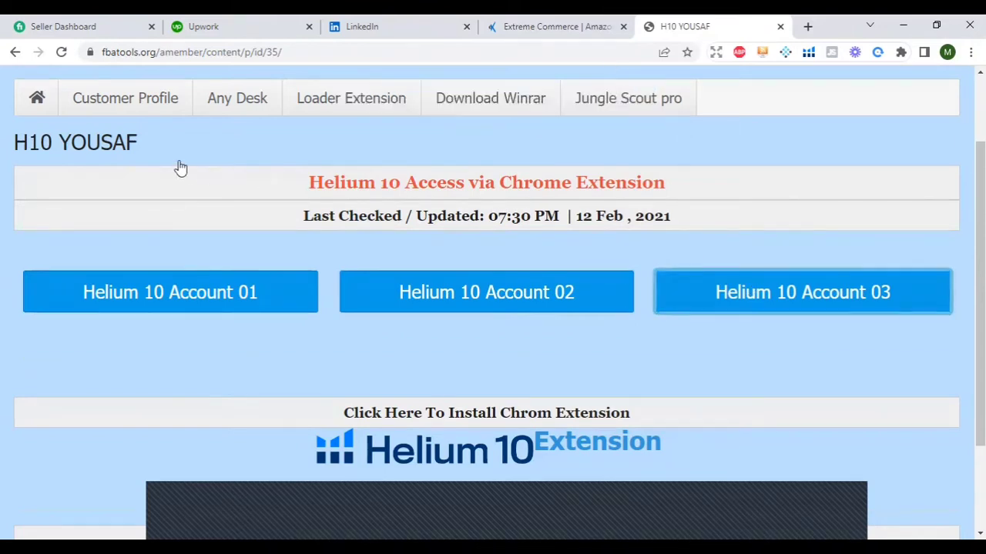
Step: Scroll through the Helium 10 page's extension install link and cookie-clearing instructions
scroll(181, 168, down, 2)
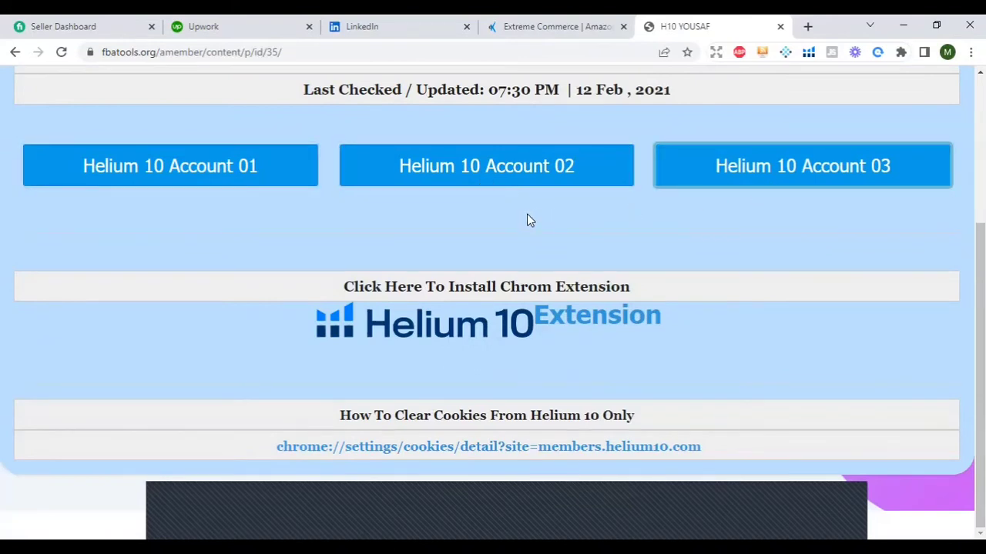
scroll(527, 214, up, 1)
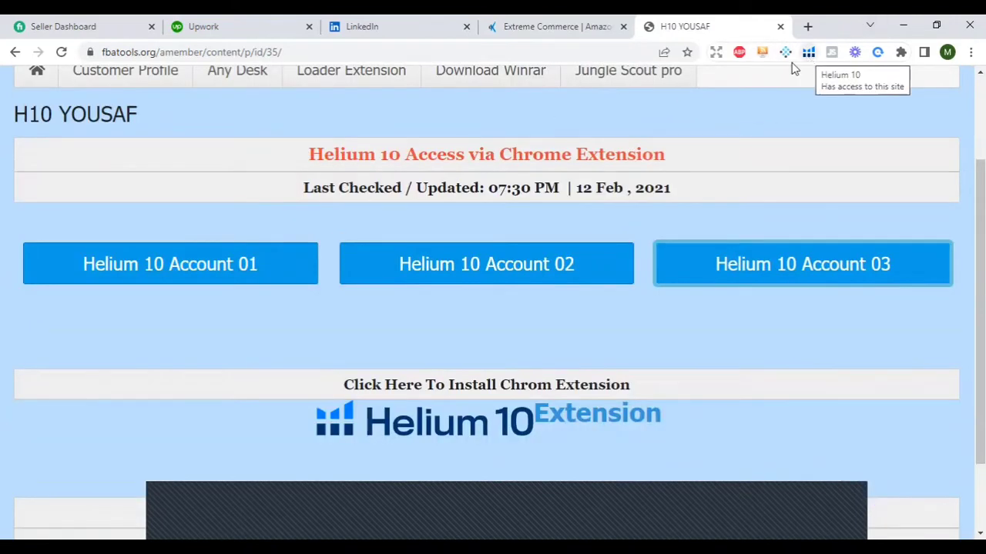
scroll(562, 174, down, 1)
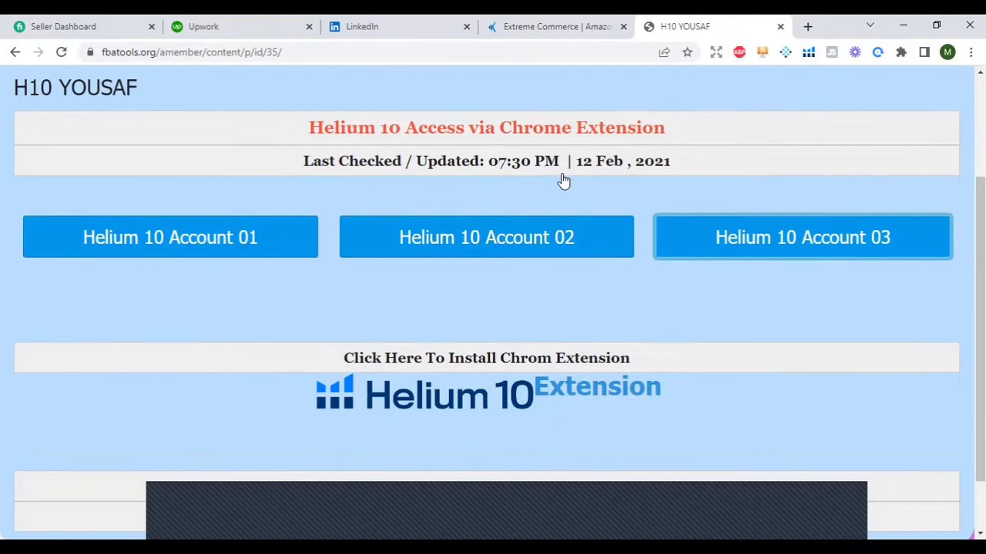
scroll(563, 181, down, 1)
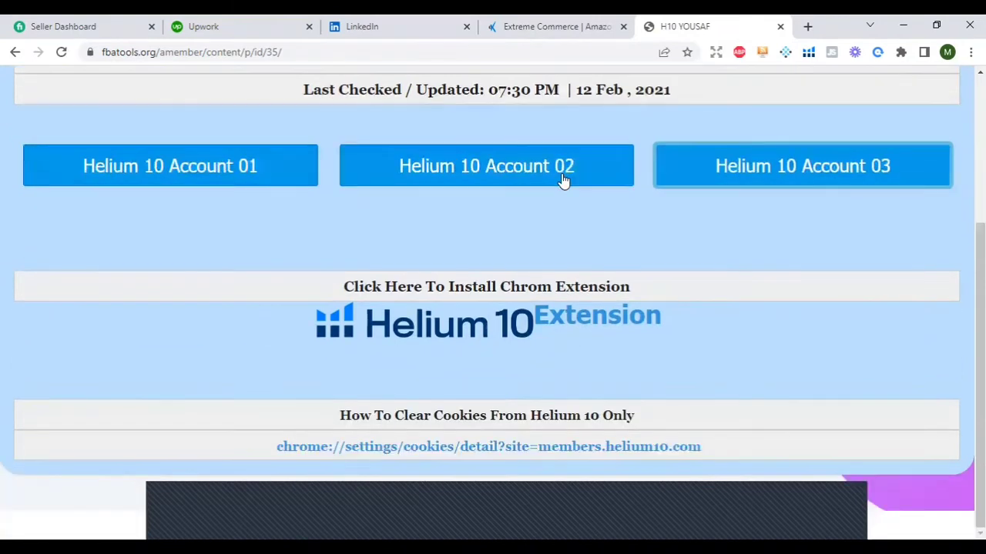
scroll(563, 180, up, 1)
scroll(245, 170, up, 1)
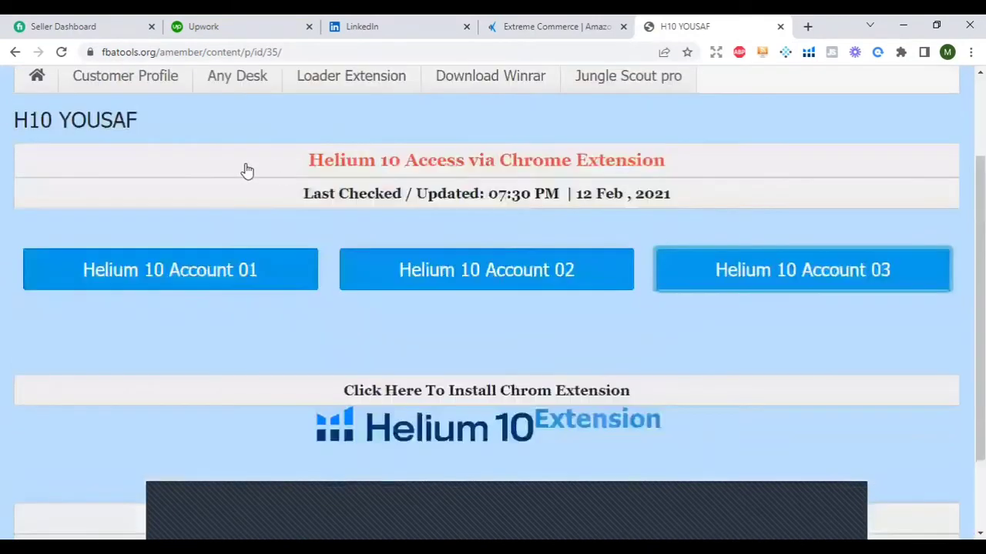
scroll(223, 169, down, 1)
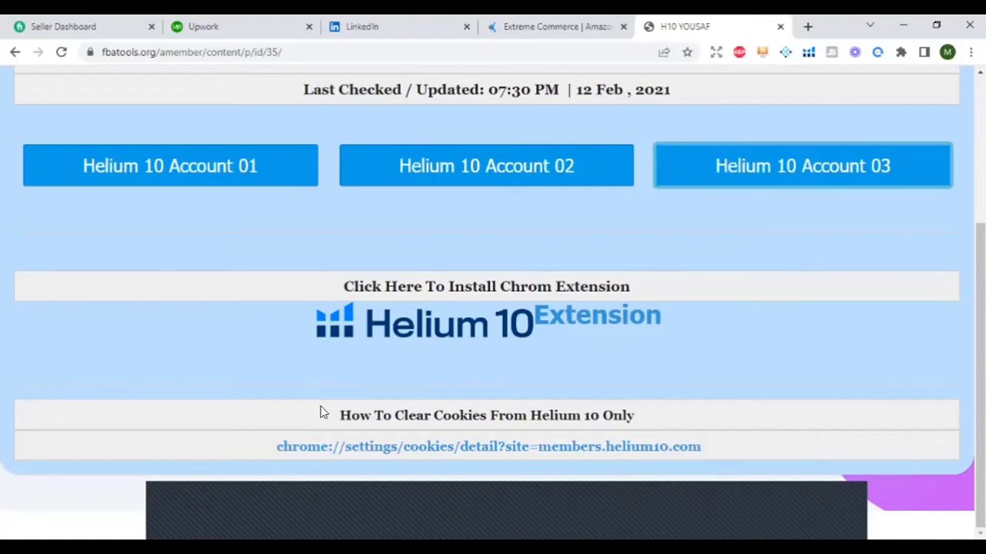
scroll(320, 406, up, 2)
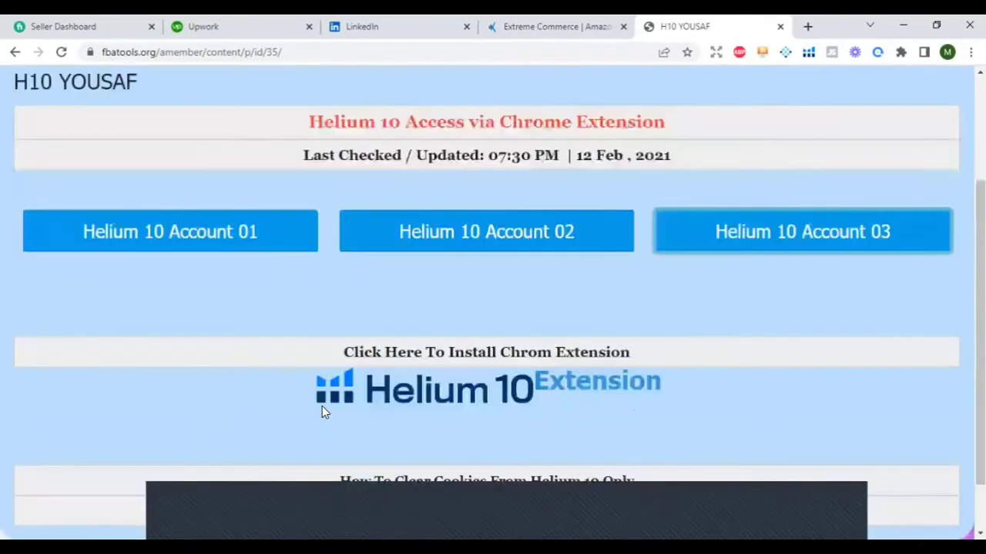
scroll(322, 408, down, 2)
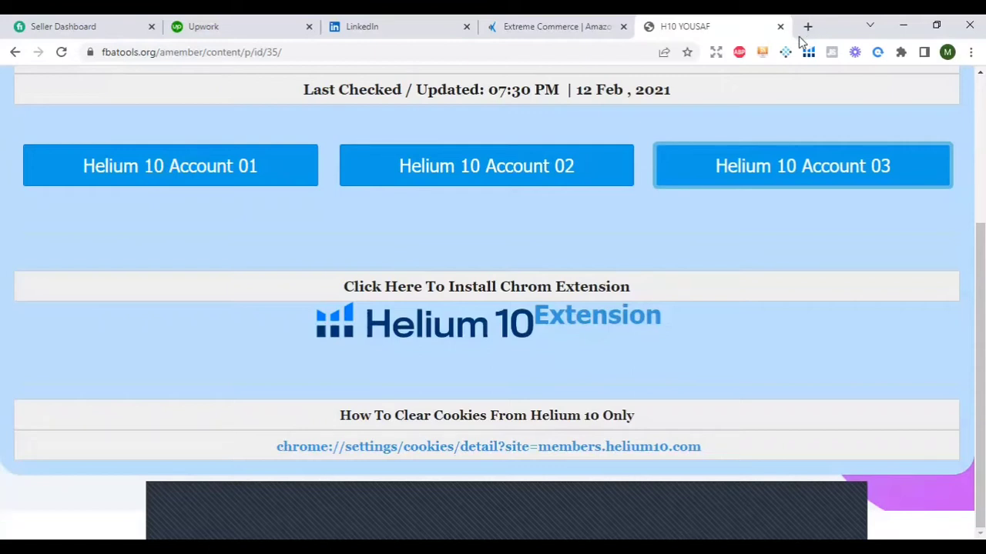
Step: Load sellercentral.amazon.com in a new browser tab
key(ctrl+t)
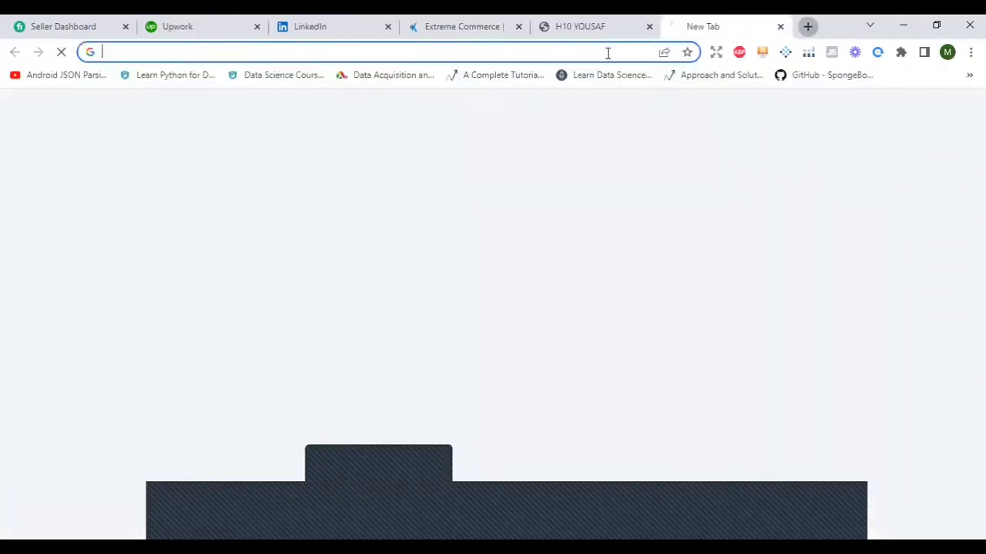
click(608, 53)
text(se)
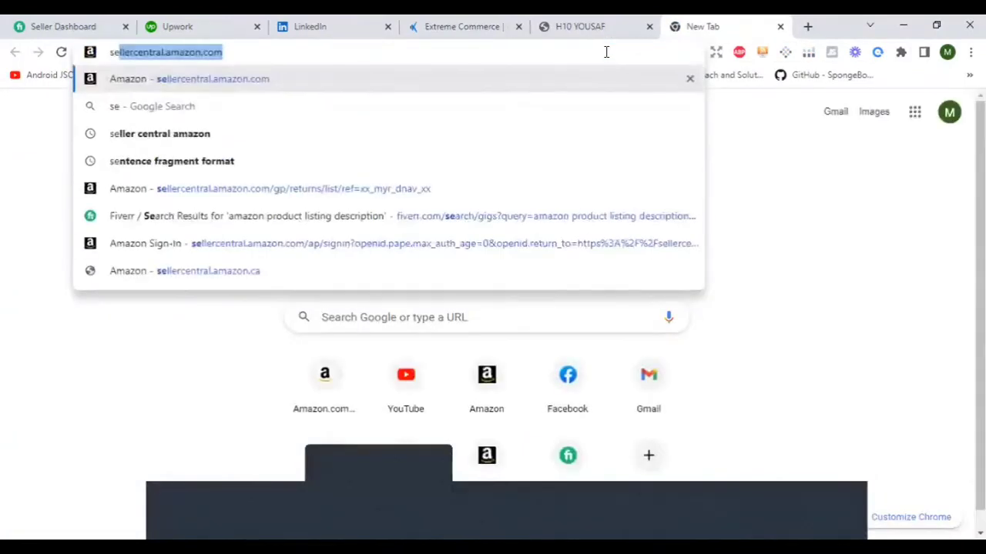
key(Return)
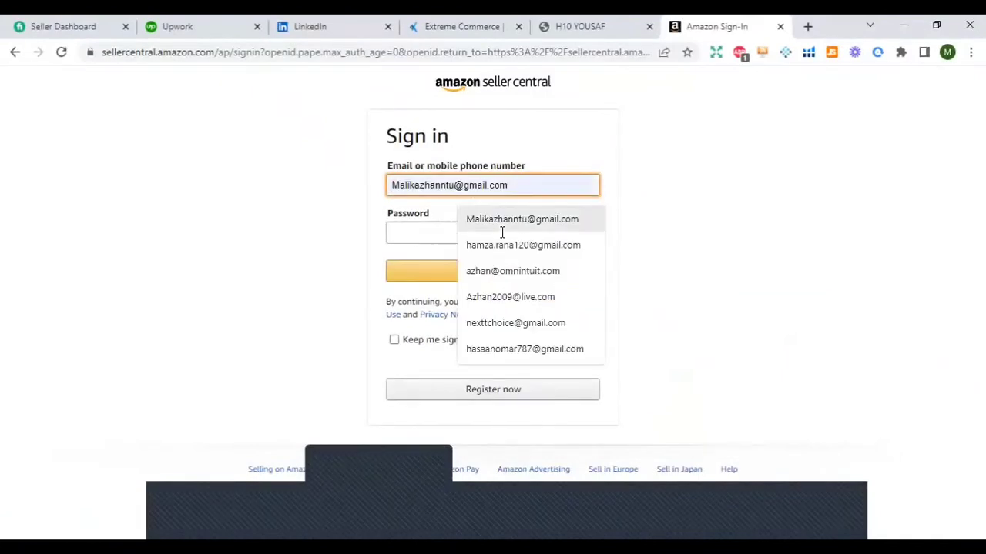
Step: Sign in with the saved account e-mail and password, then submit the two-step verification code
click(501, 232)
click(502, 232)
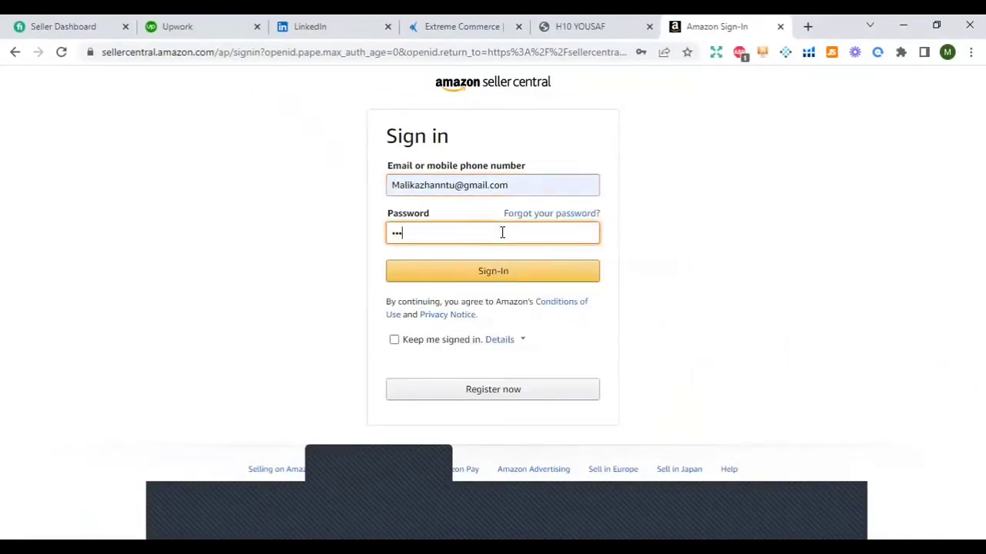
key(Return)
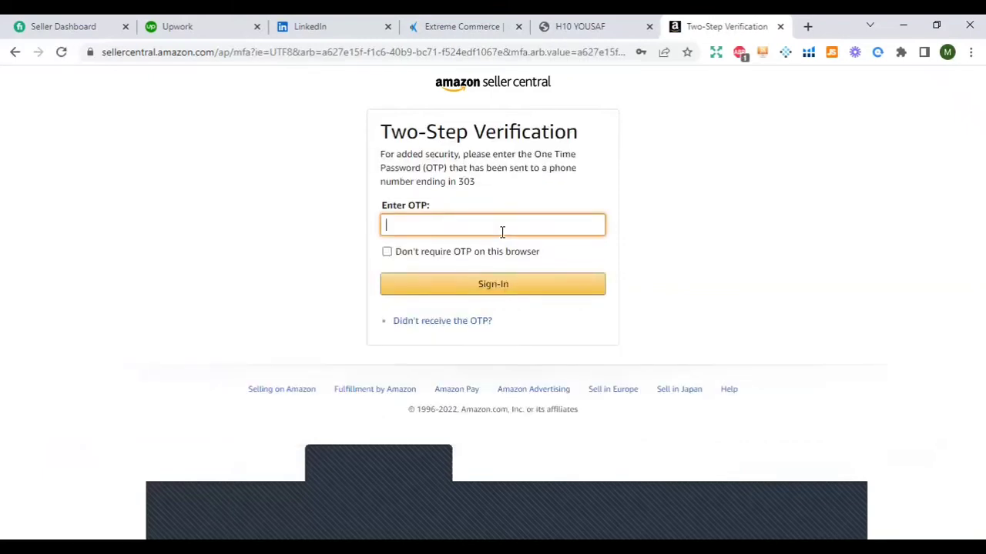
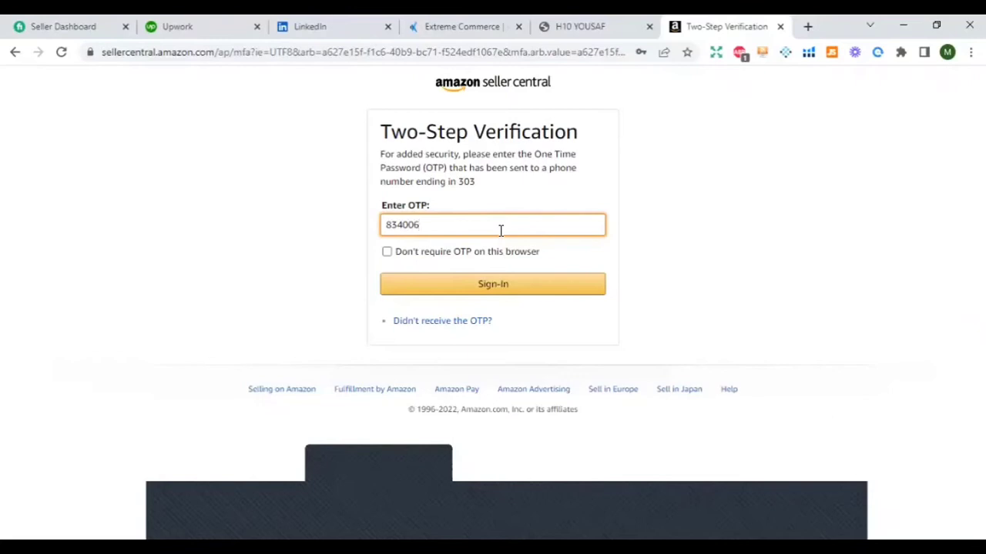
key(Return)
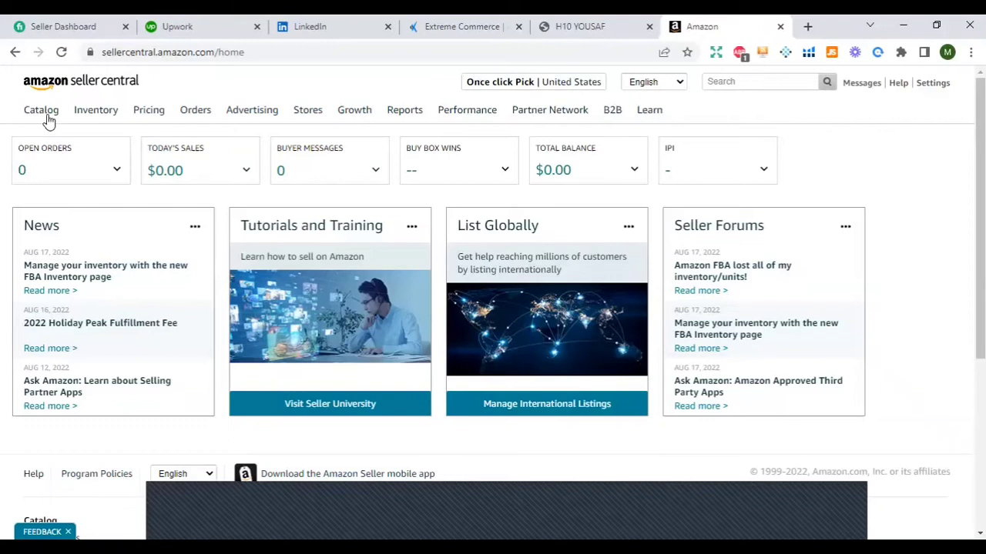
Step: Wait for the Seller Central home dashboard showing 0 open orders and $0.00 sales
mouse_move(60, 148)
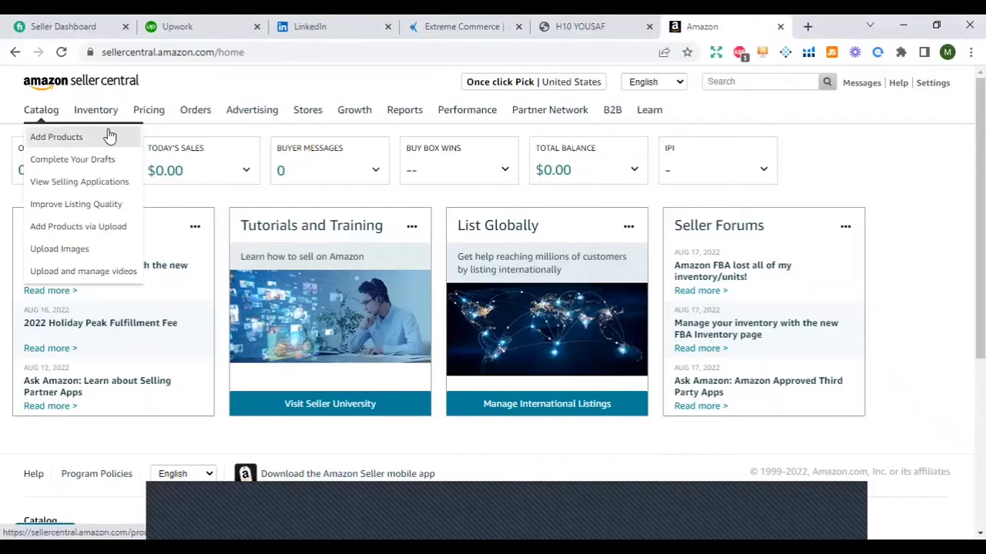
mouse_move(96, 111)
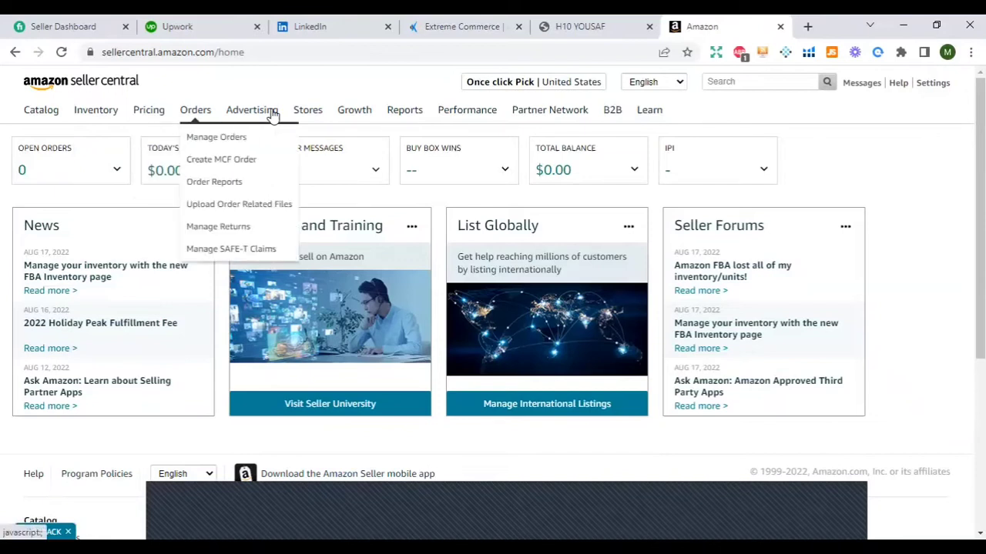
mouse_move(273, 114)
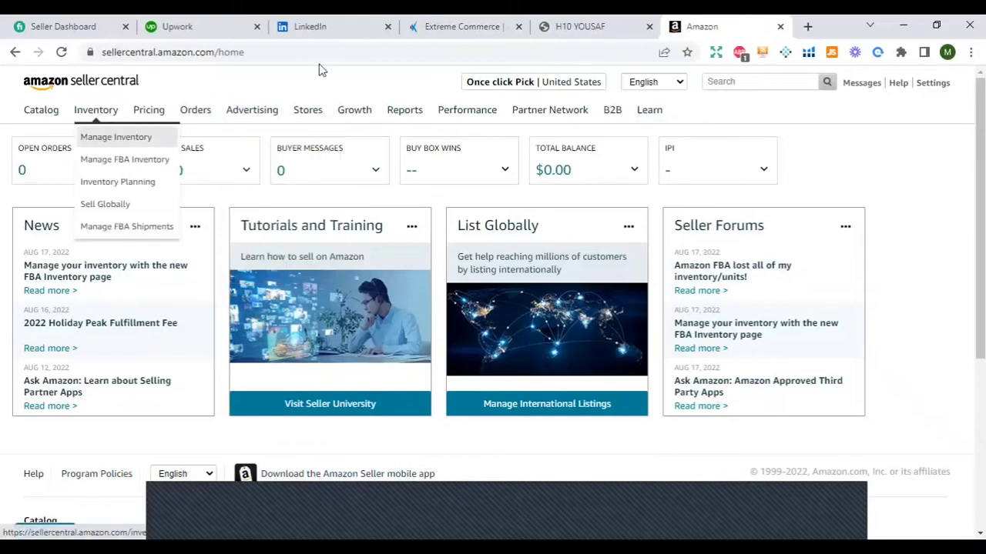
Step: Go to Manage FBA Inventory and edit the crystalNailfileUSA1 nail file listing
click(125, 159)
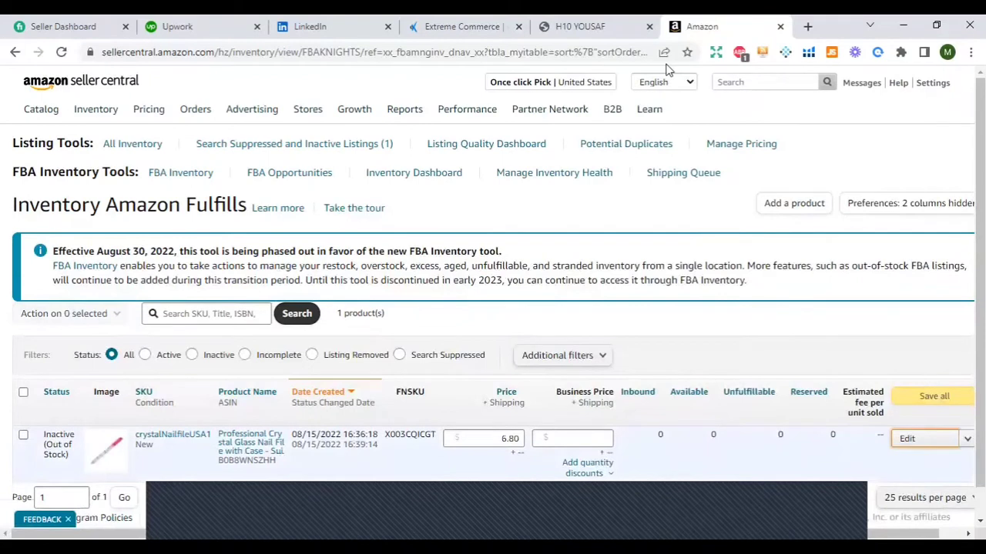
click(908, 438)
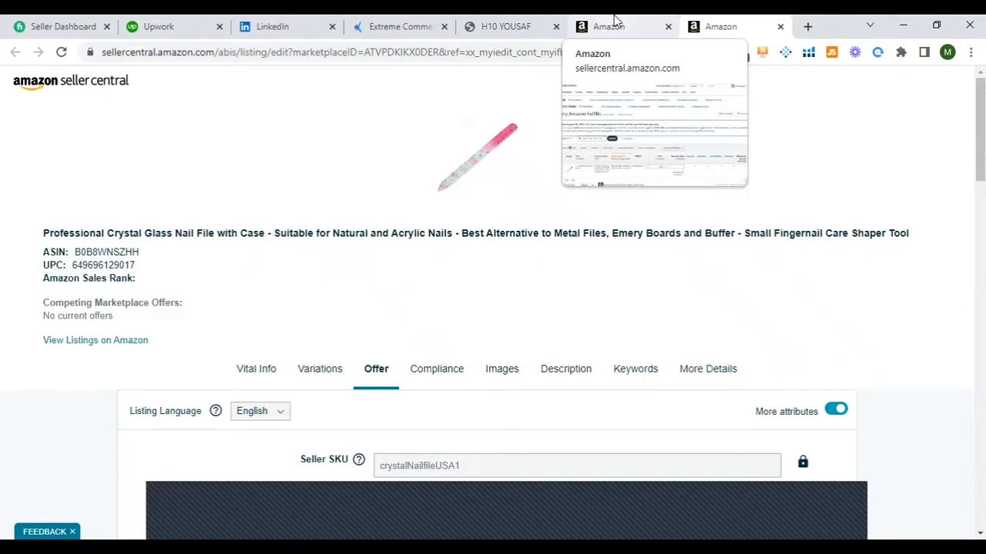
Step: Show the Vital Info tab and click into the Product Name suggestion box
click(262, 371)
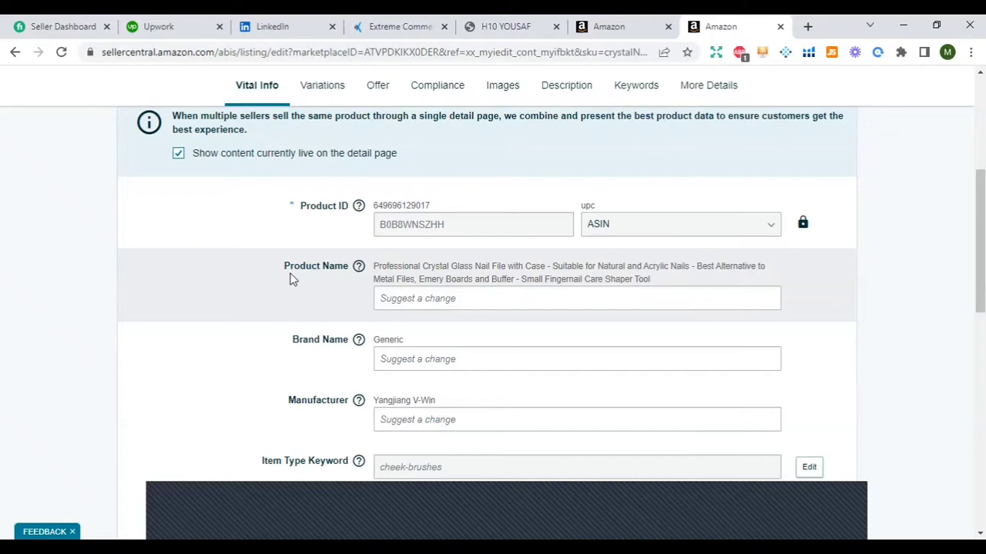
click(410, 297)
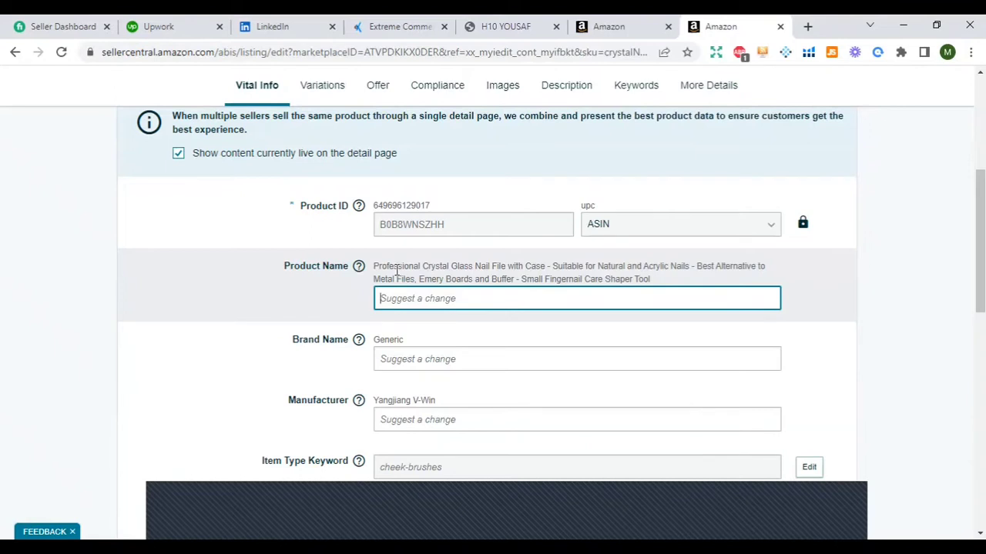
scroll(397, 269, down, 1)
key(Tab)
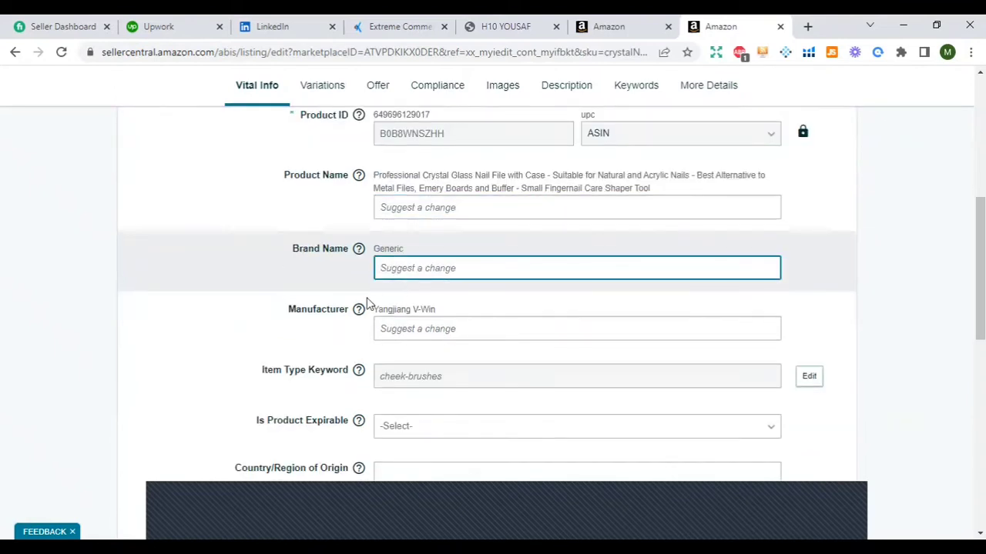
scroll(366, 304, down, 1)
key(Tab)
scroll(359, 281, down, 1)
scroll(293, 228, up, 3)
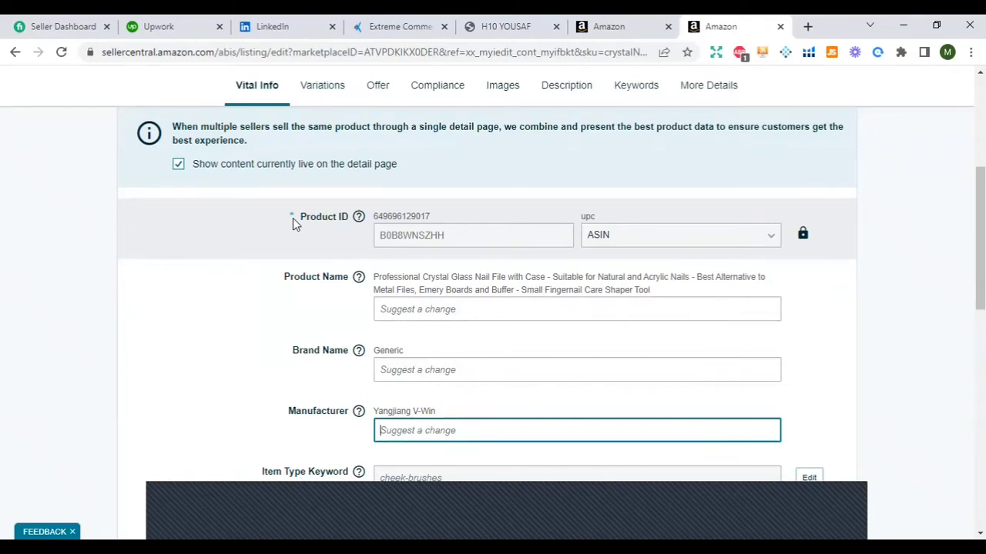
click(19, 343)
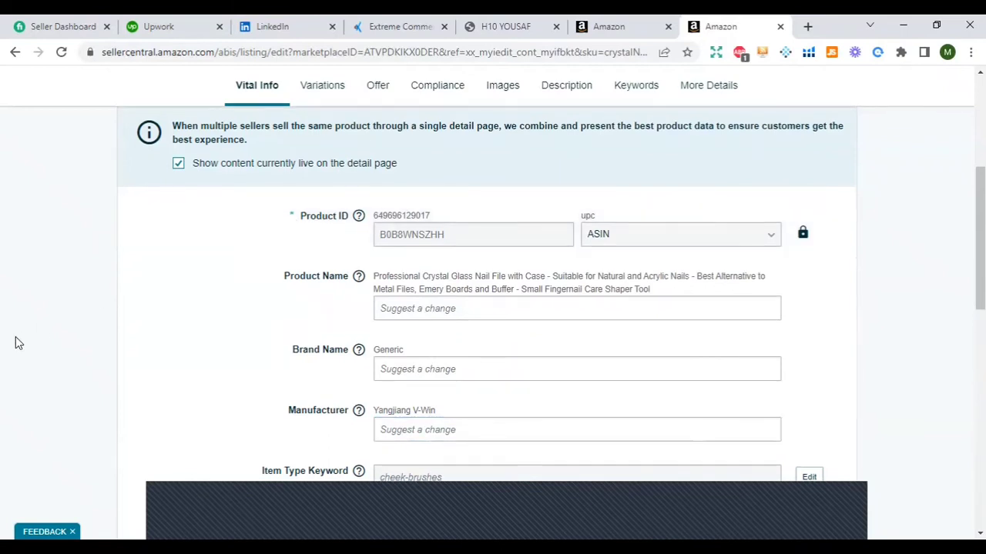
scroll(18, 343, down, 2)
scroll(18, 343, down, 1)
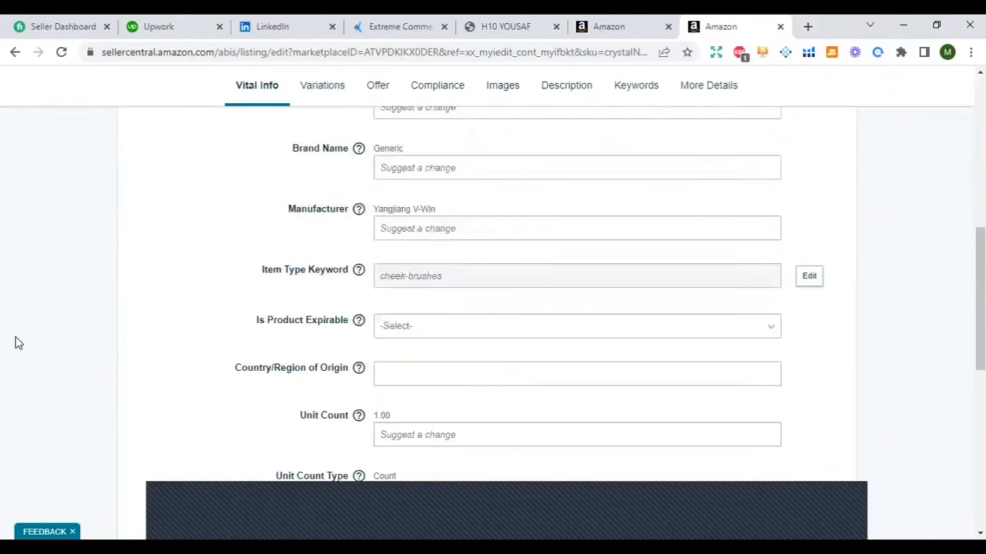
scroll(18, 343, down, 1)
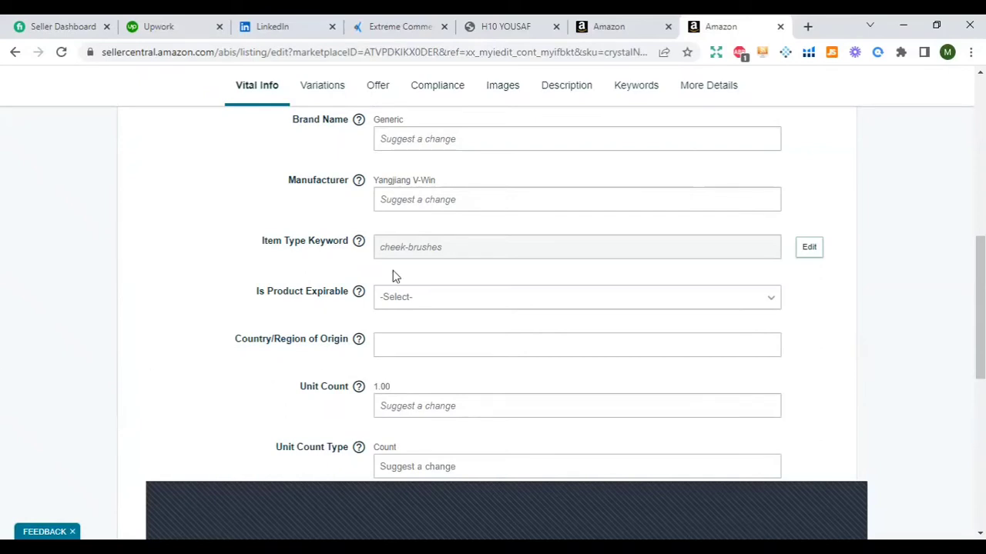
scroll(394, 276, down, 1)
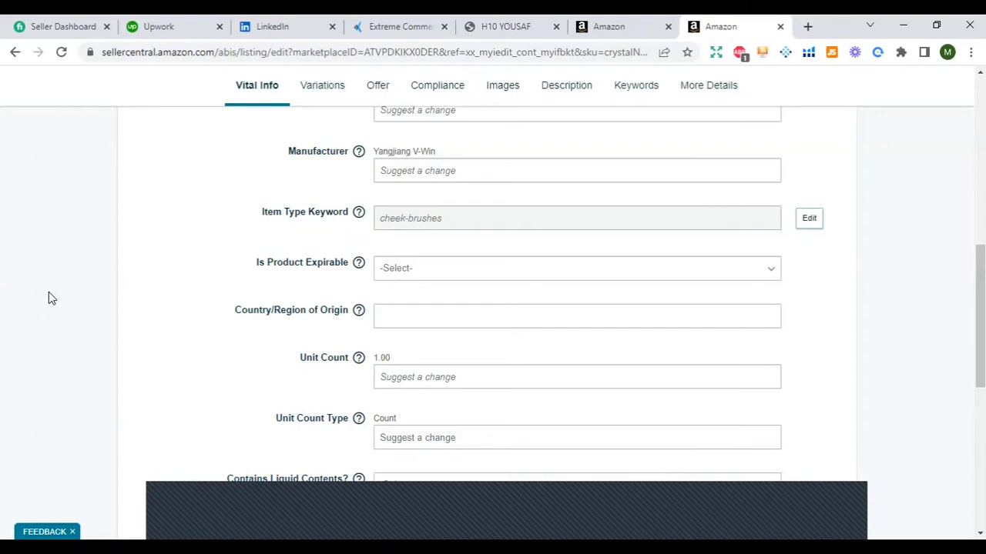
scroll(183, 346, down, 2)
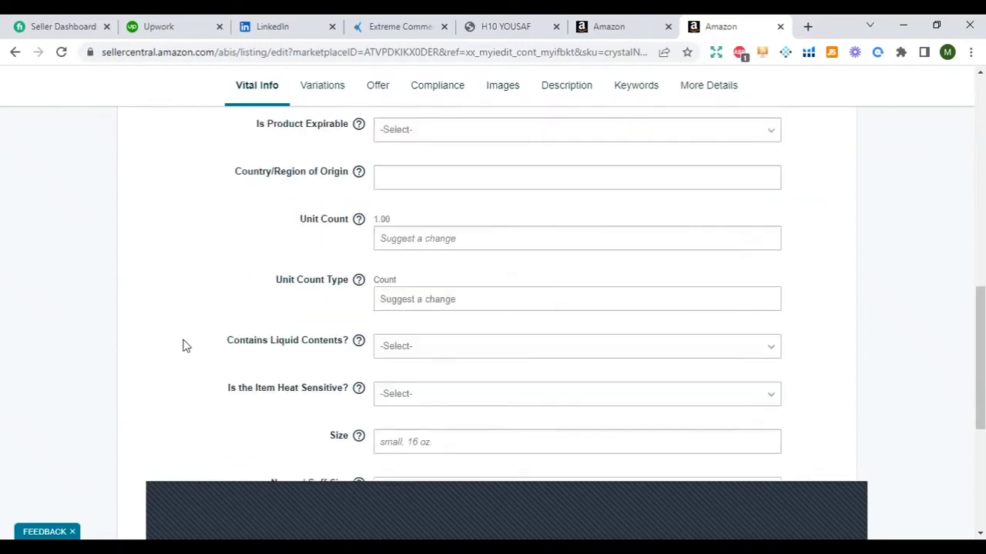
scroll(636, 367, down, 2)
scroll(636, 368, down, 3)
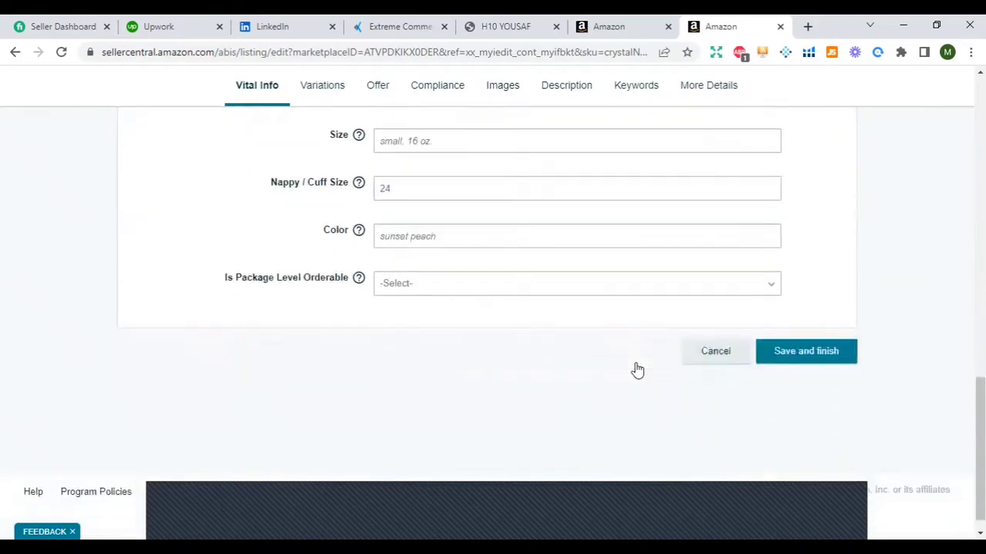
scroll(331, 386, up, 10)
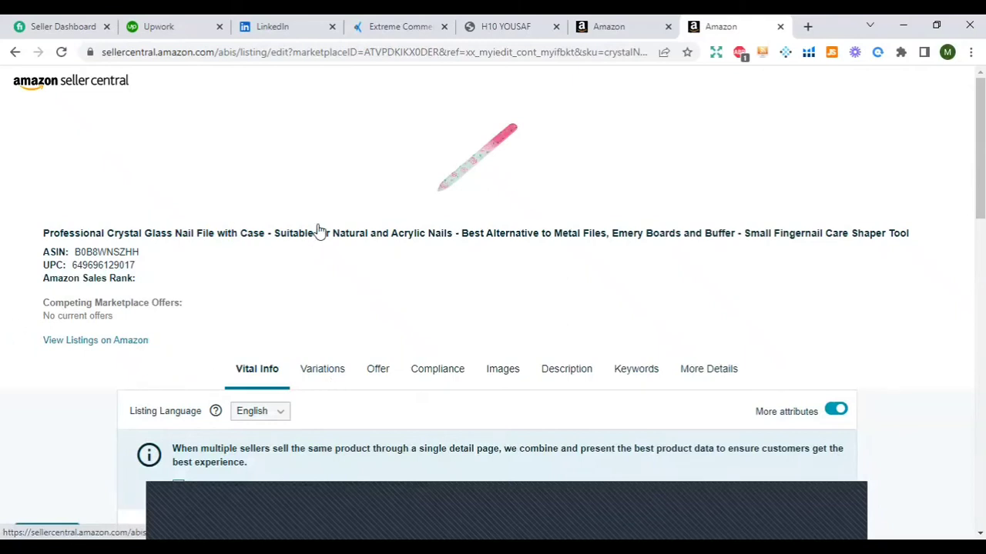
Step: Confirm Variations are unavailable, then view the Offer tab's A_GEN_NOTAX tax code and USD$ 6.80 prices
scroll(319, 230, down, 2)
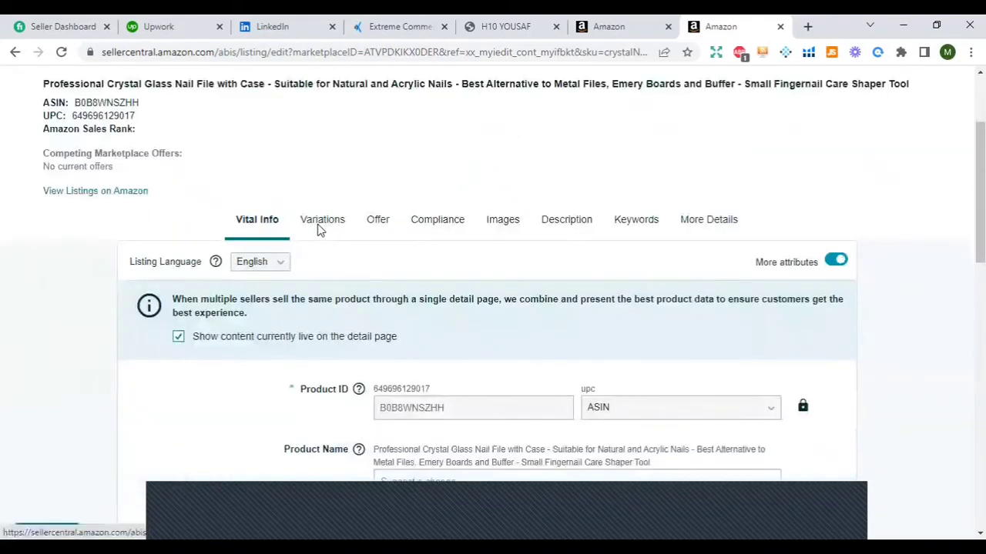
click(319, 224)
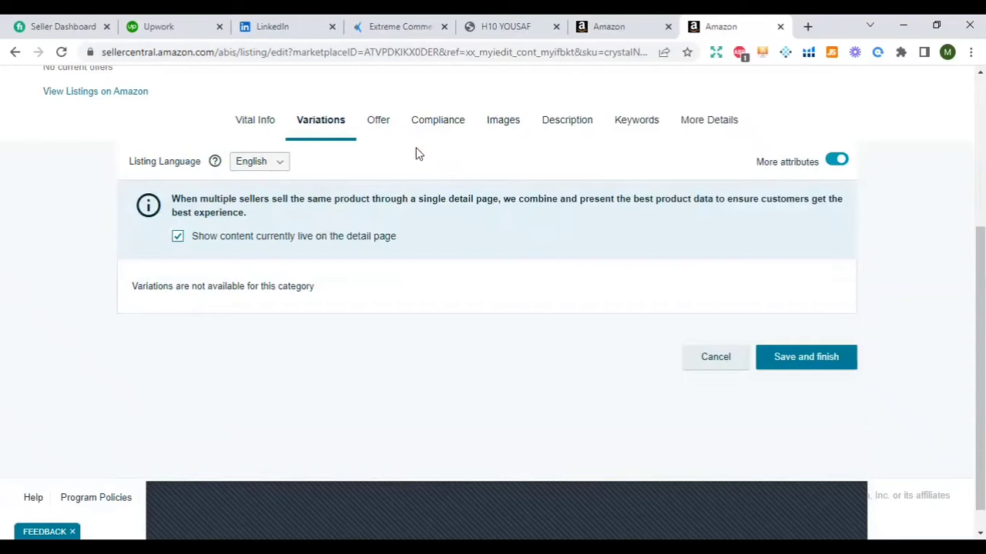
click(388, 125)
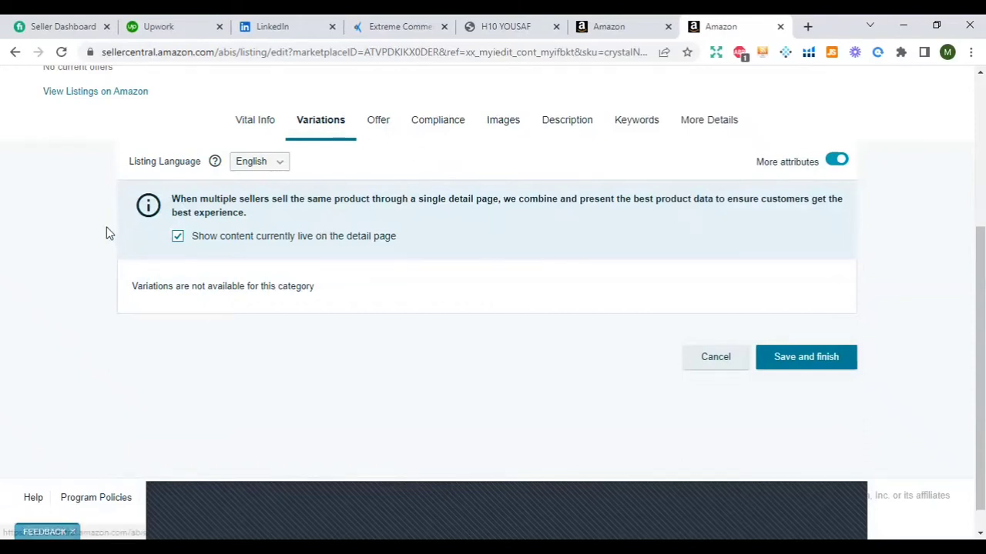
scroll(446, 182, up, 1)
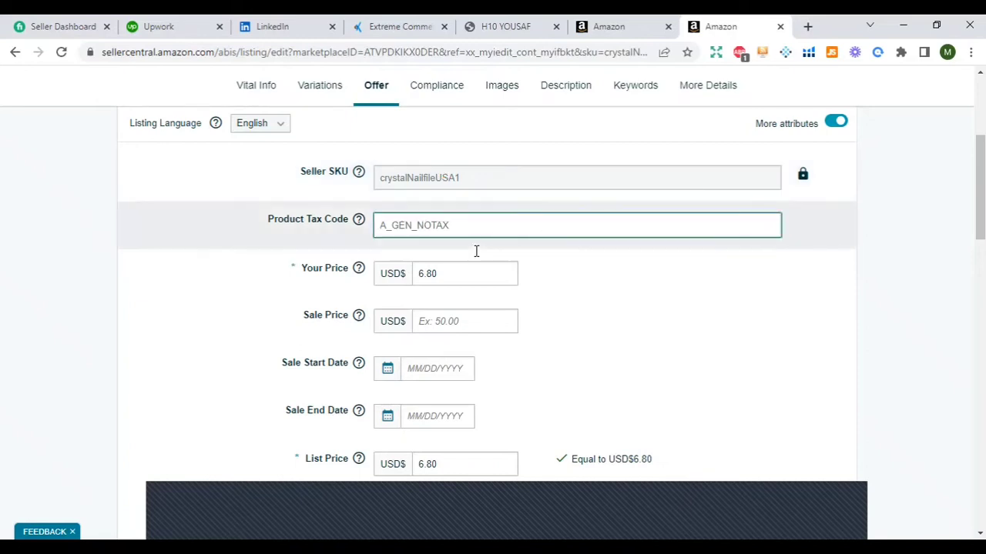
scroll(475, 251, down, 1)
click(445, 260)
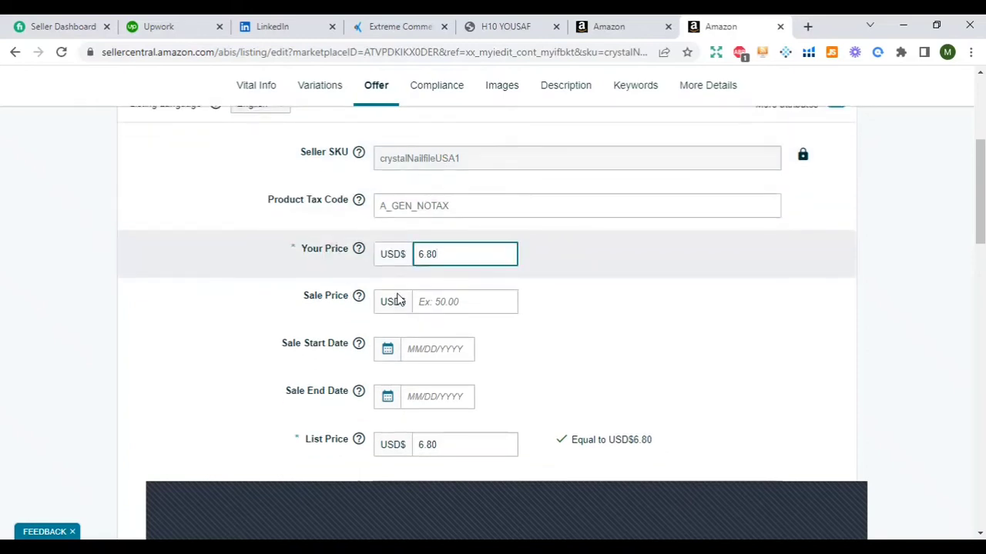
click(448, 304)
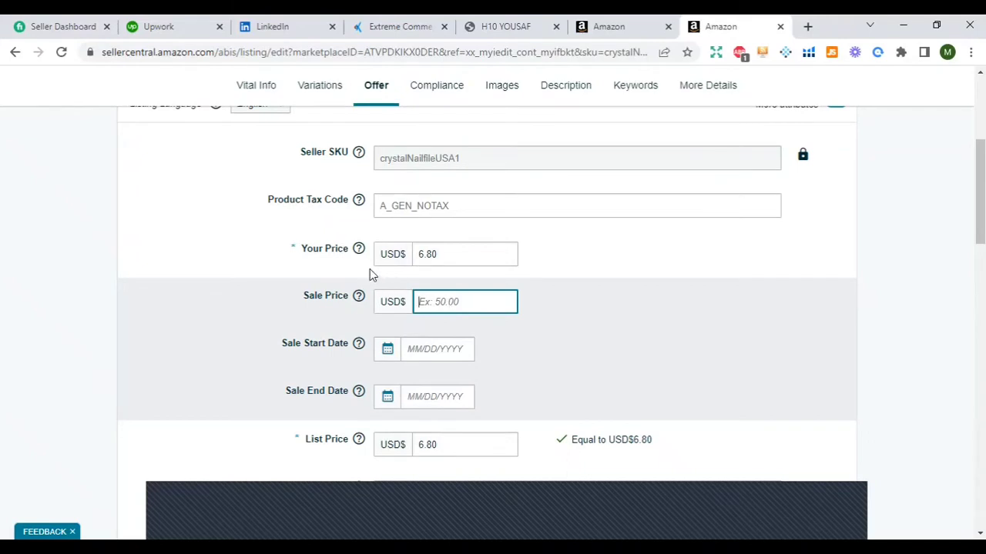
drag(301, 245, 313, 248)
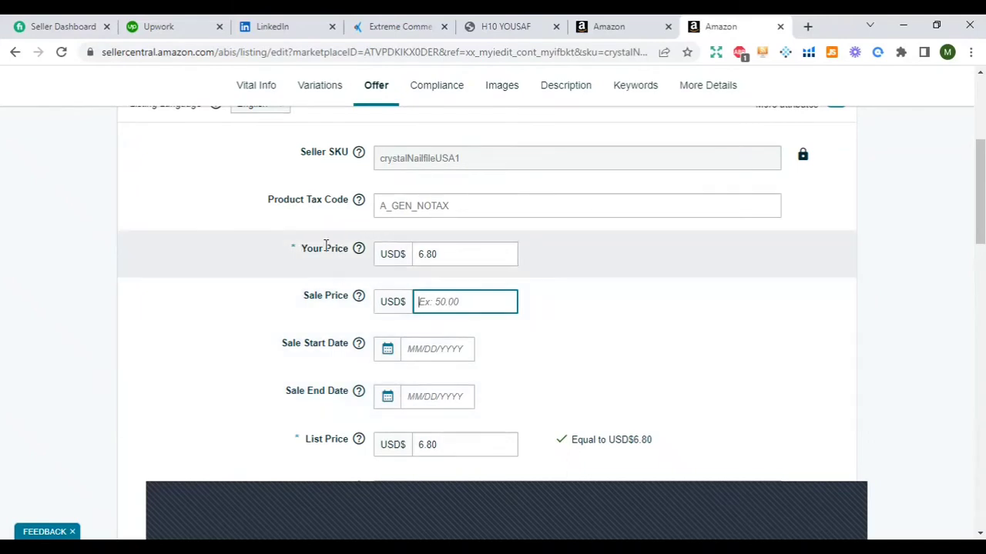
click(442, 301)
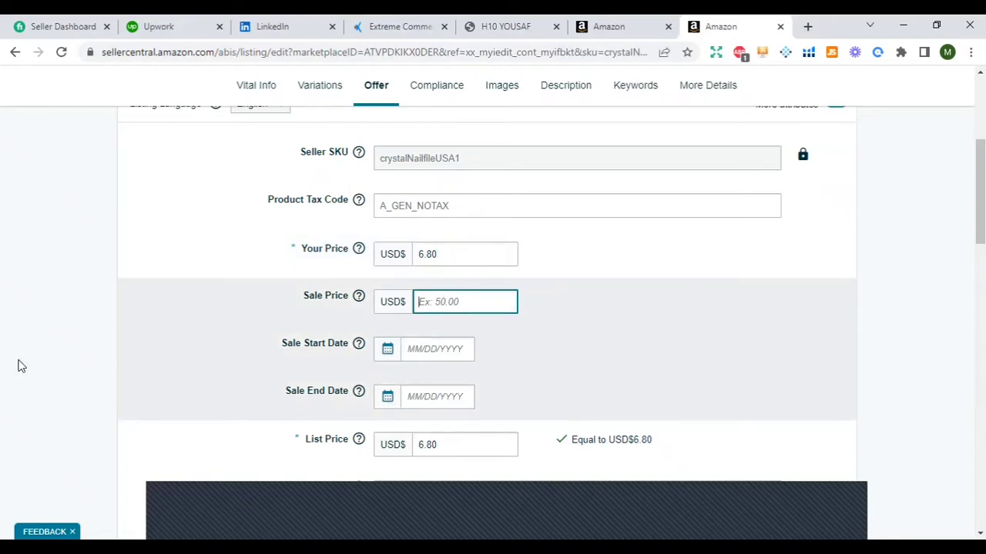
scroll(21, 366, down, 1)
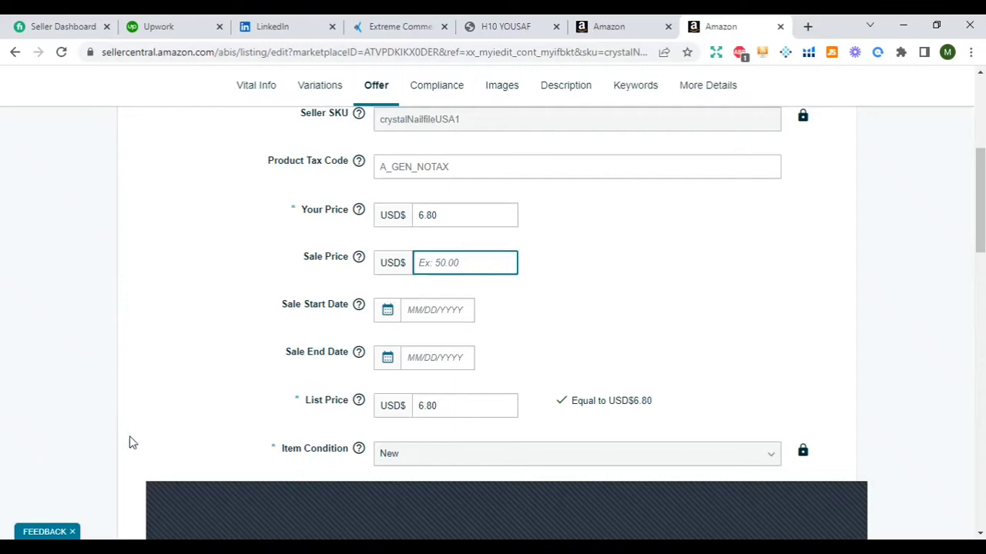
Step: Review Offer fields from Max Order Quantity help down to Handling Time 5 and Offer Start Date 8/15/2022
scroll(359, 314, down, 2)
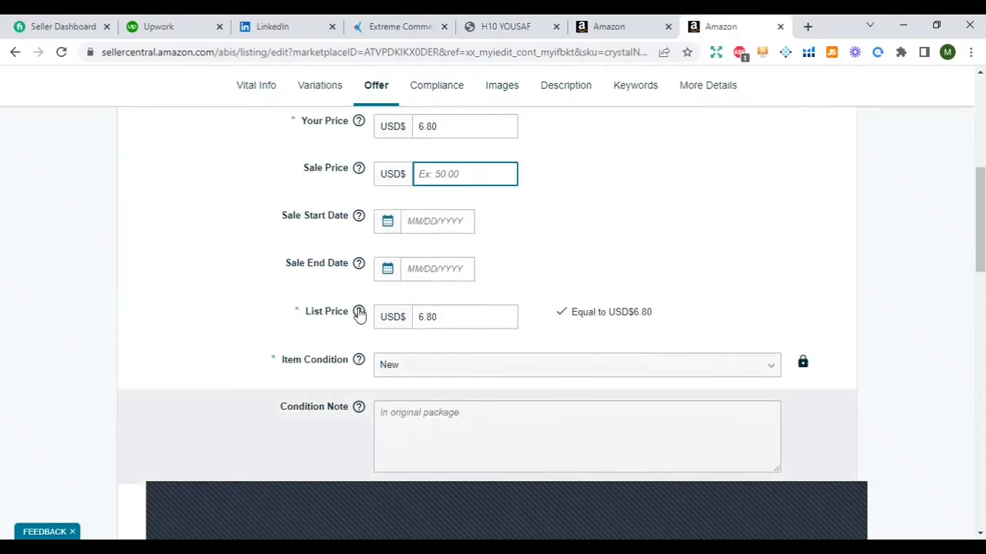
mouse_move(359, 314)
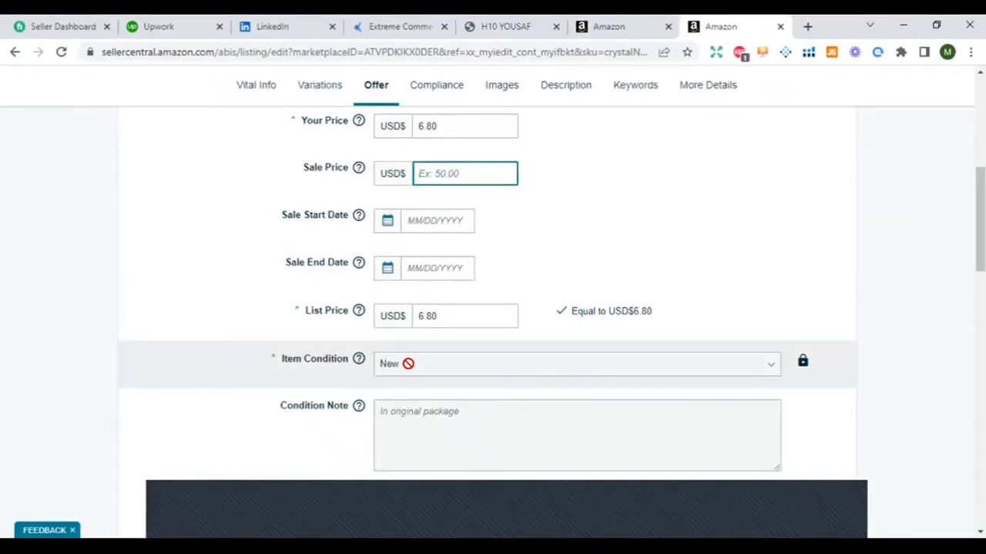
scroll(801, 210, down, 1)
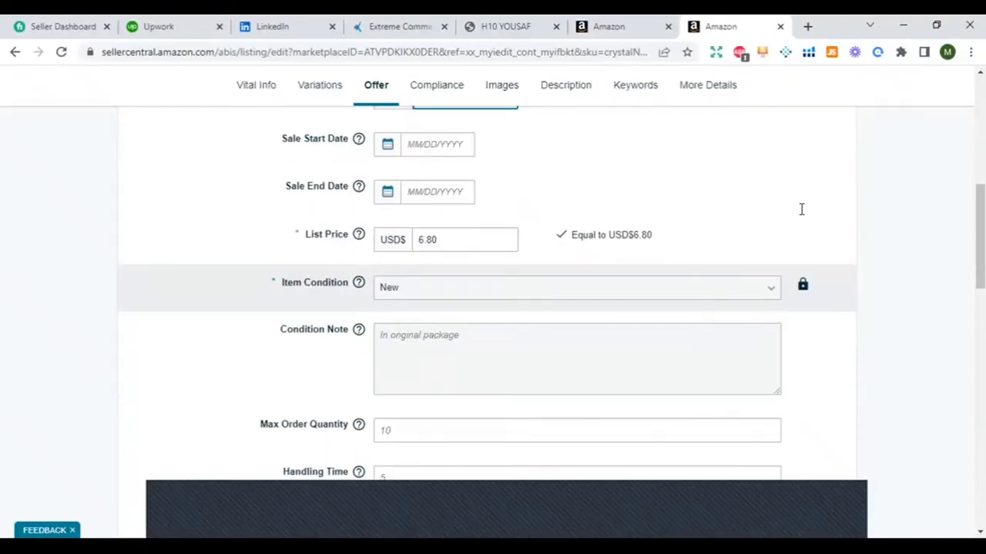
scroll(801, 209, down, 1)
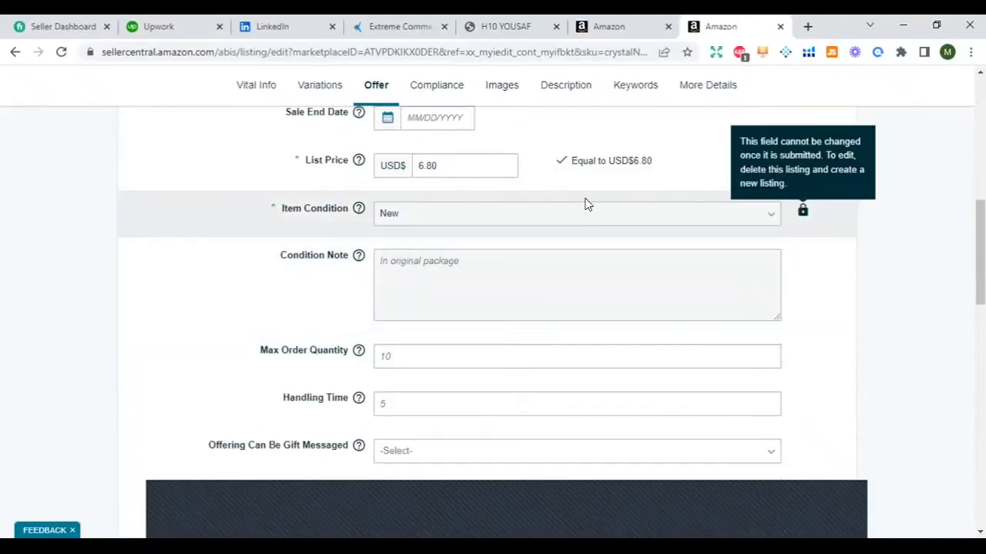
scroll(346, 286, down, 1)
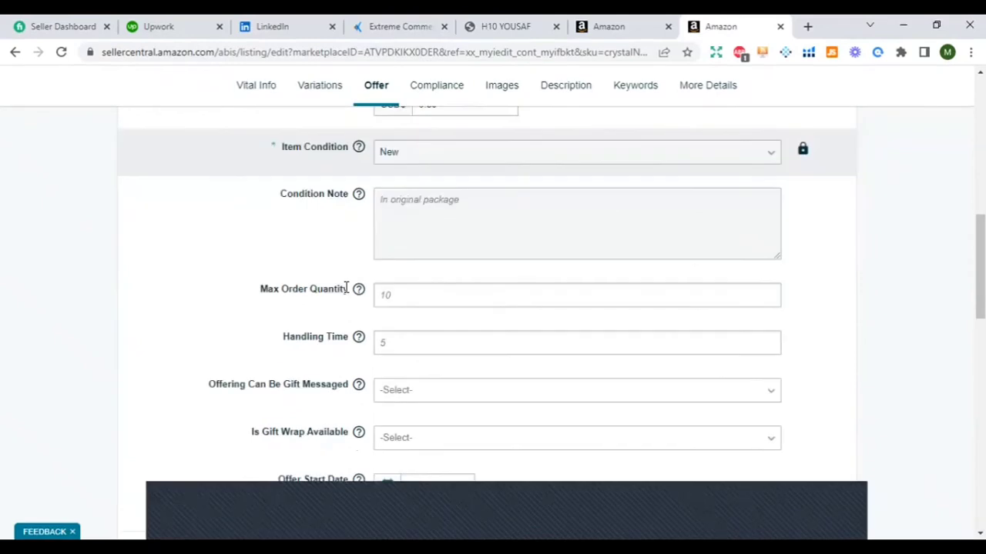
scroll(356, 284, down, 1)
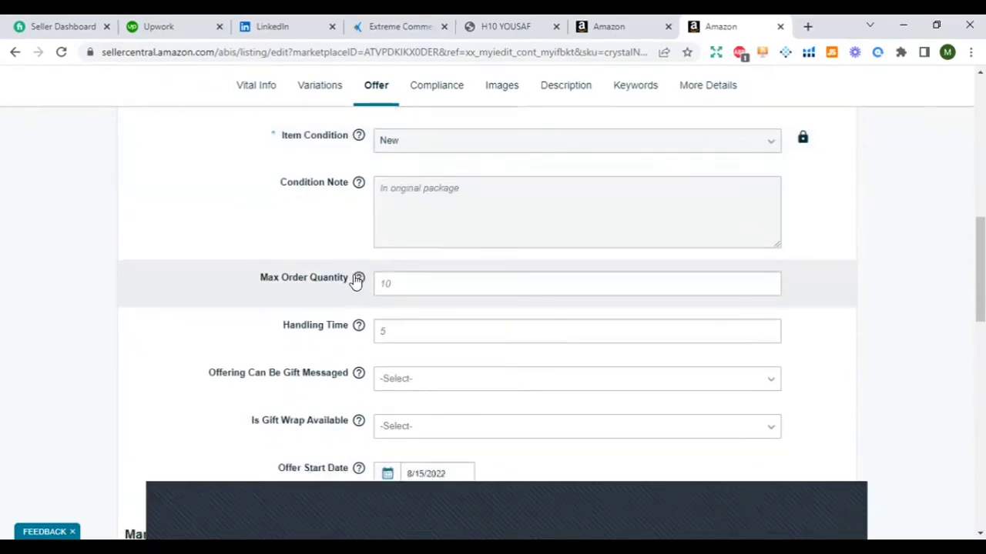
mouse_move(356, 281)
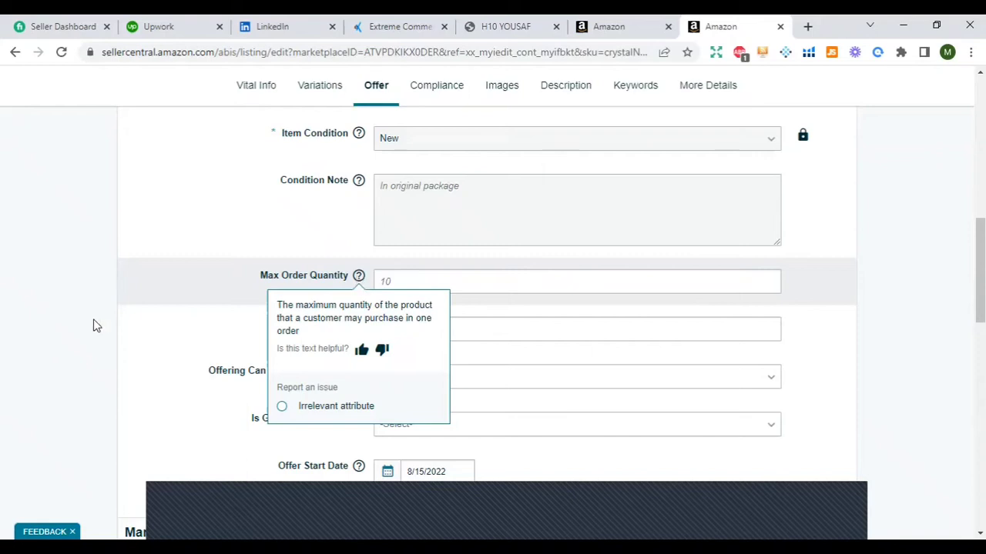
scroll(416, 216, down, 3)
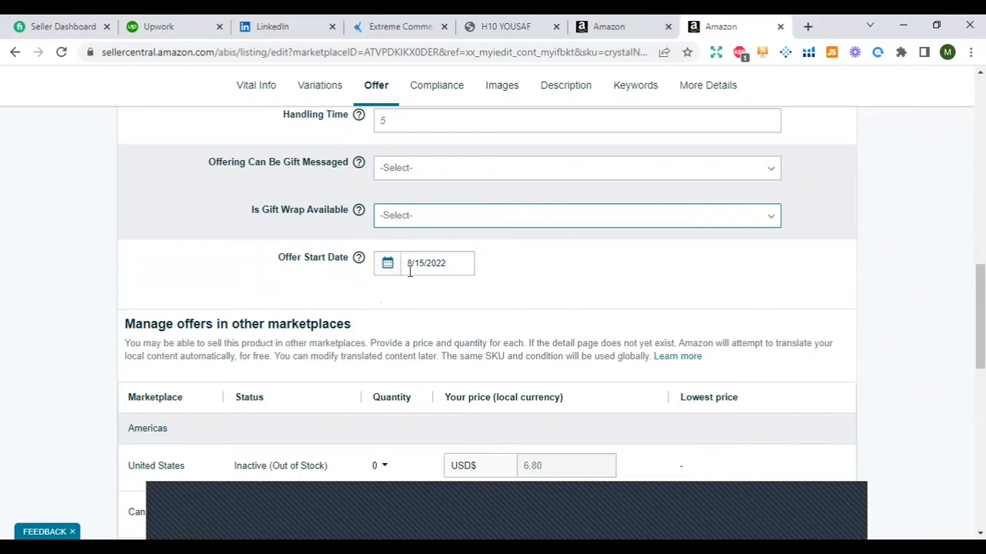
click(271, 330)
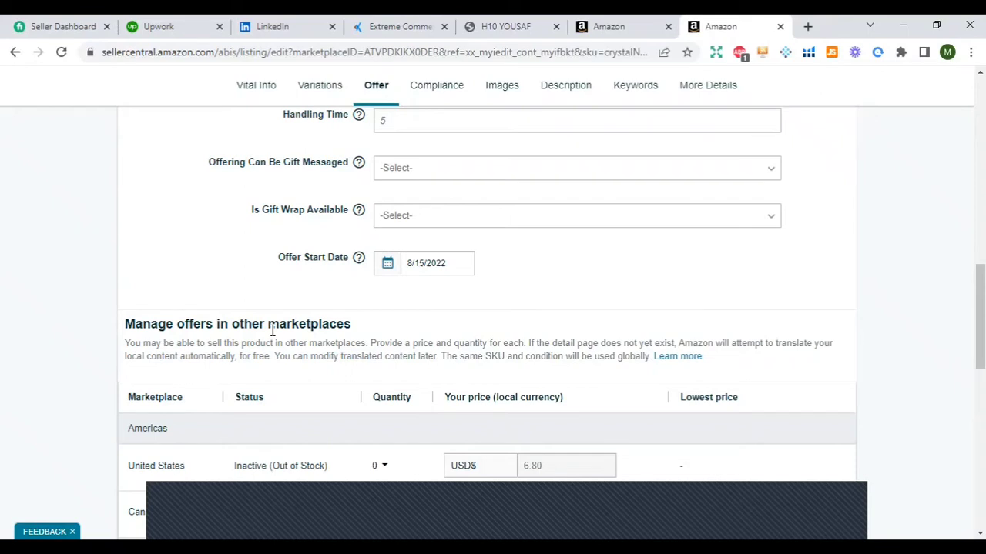
scroll(272, 329, down, 2)
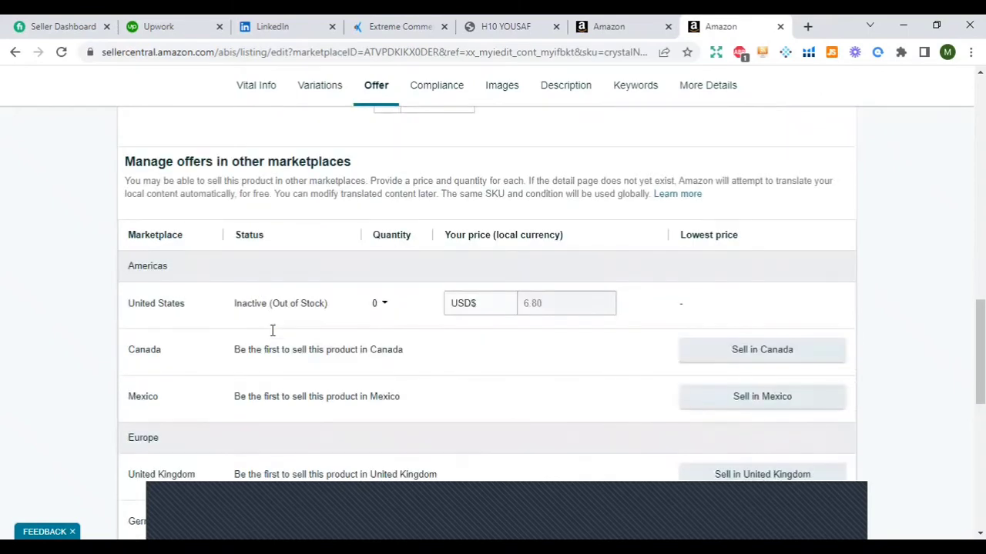
scroll(272, 330, down, 4)
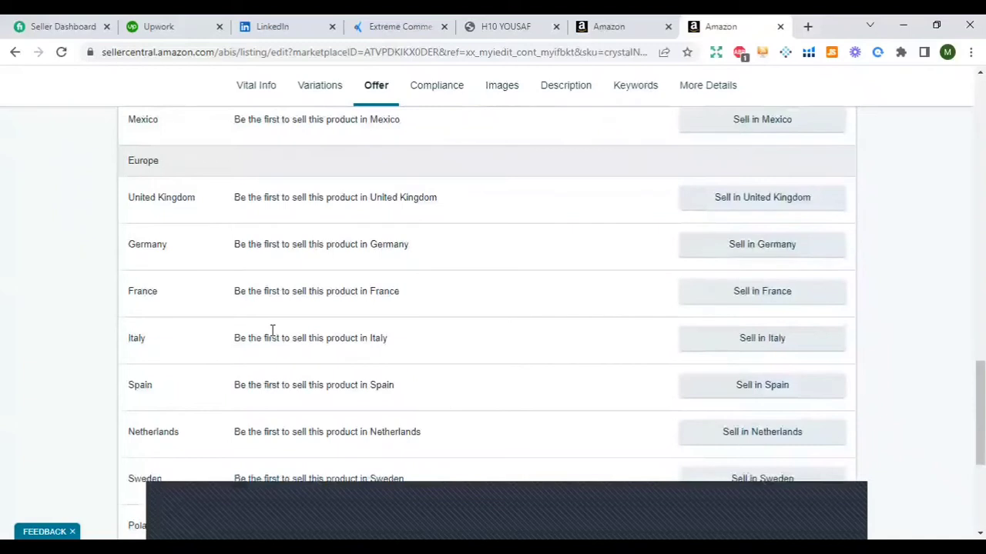
scroll(272, 331, down, 1)
scroll(272, 331, down, 3)
scroll(301, 242, up, 6)
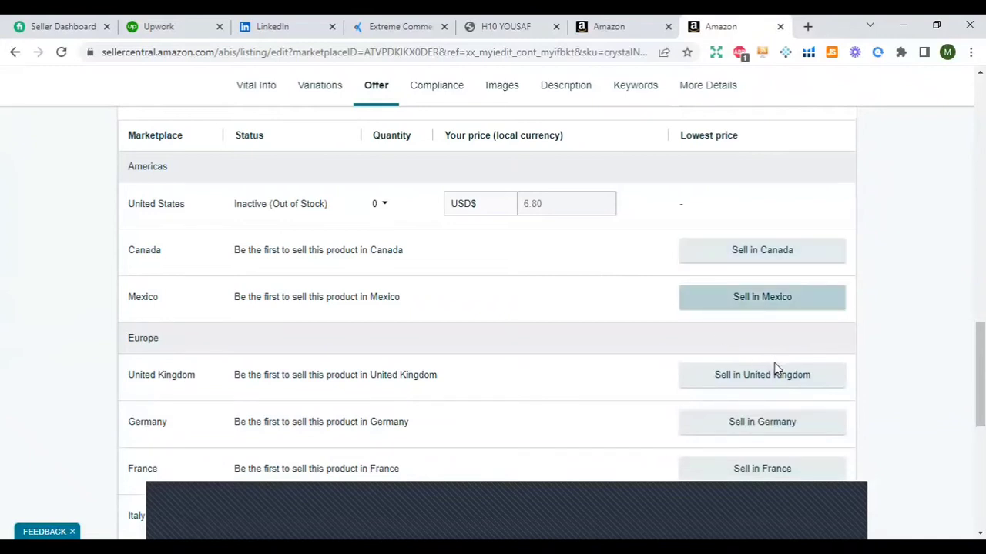
scroll(776, 370, down, 3)
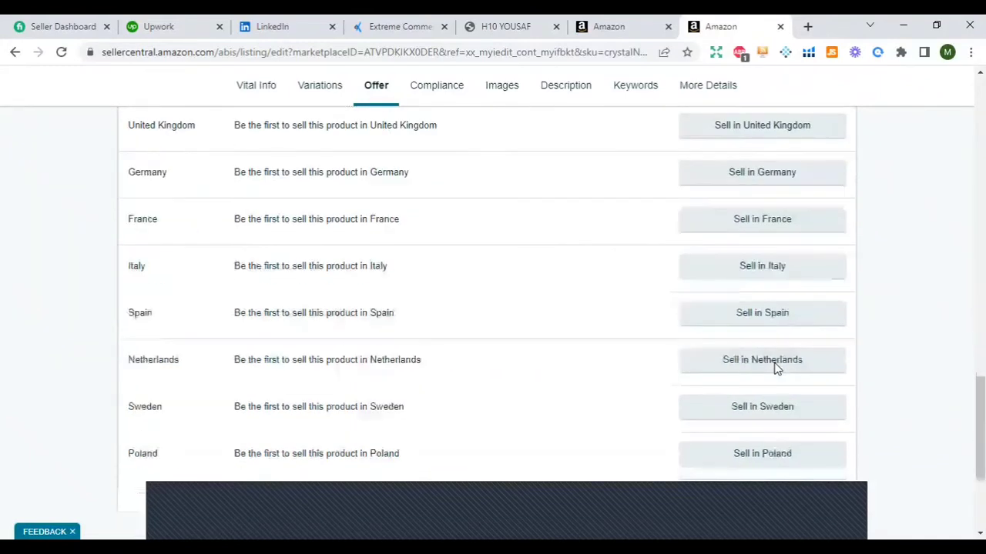
scroll(419, 331, up, 10)
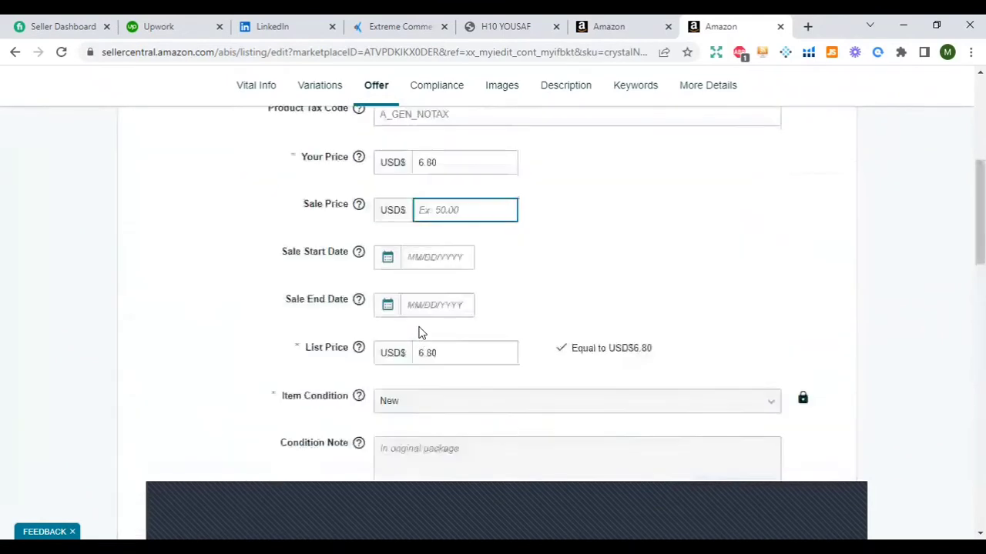
scroll(432, 260, down, 2)
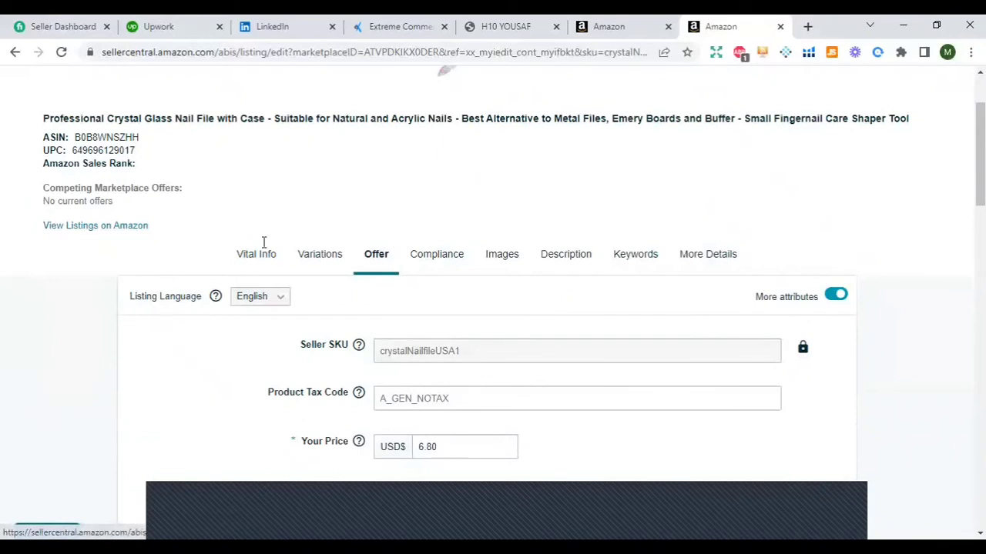
Step: Scroll the Compliance certification fields and show the Battery composition choices
click(436, 254)
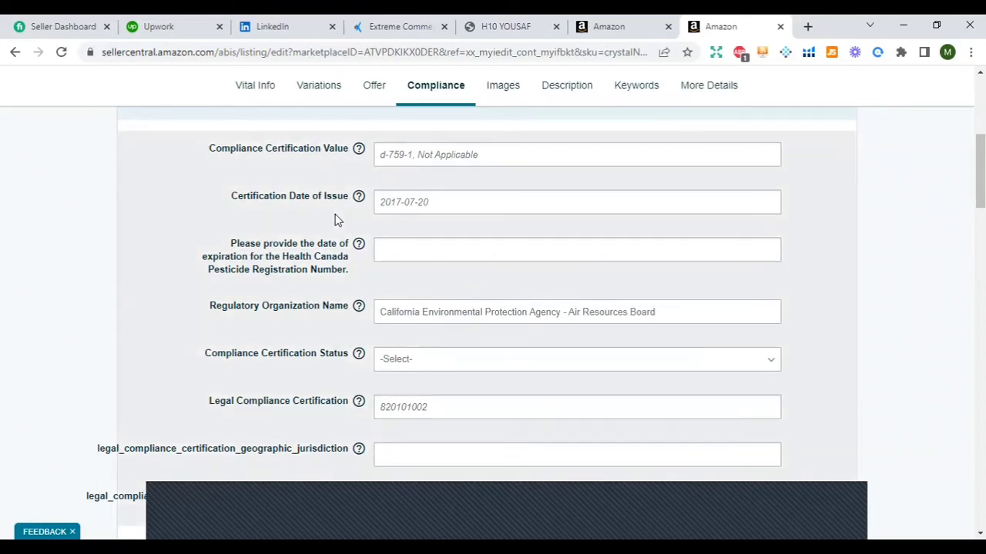
scroll(336, 219, down, 1)
scroll(301, 260, up, 3)
scroll(296, 285, down, 1)
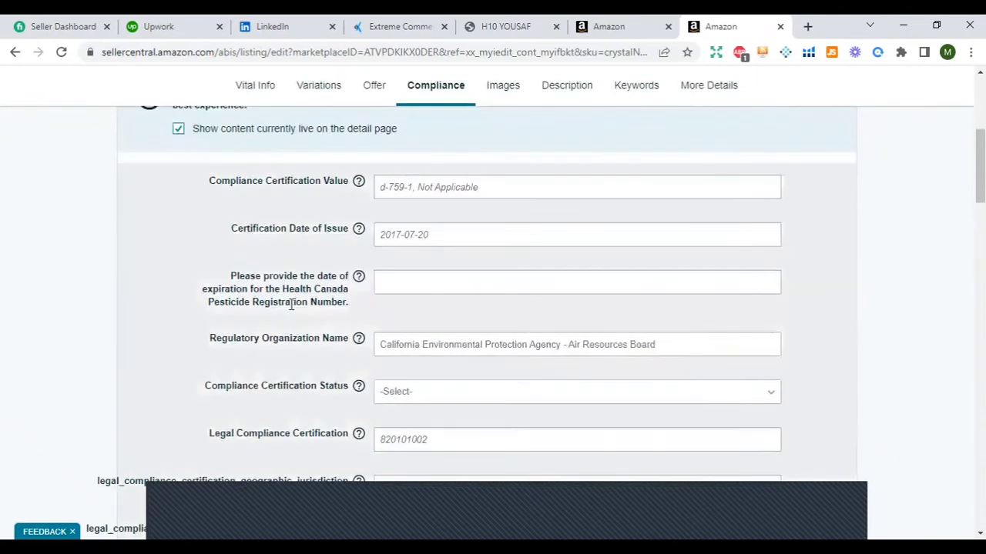
scroll(291, 305, down, 1)
scroll(248, 260, down, 2)
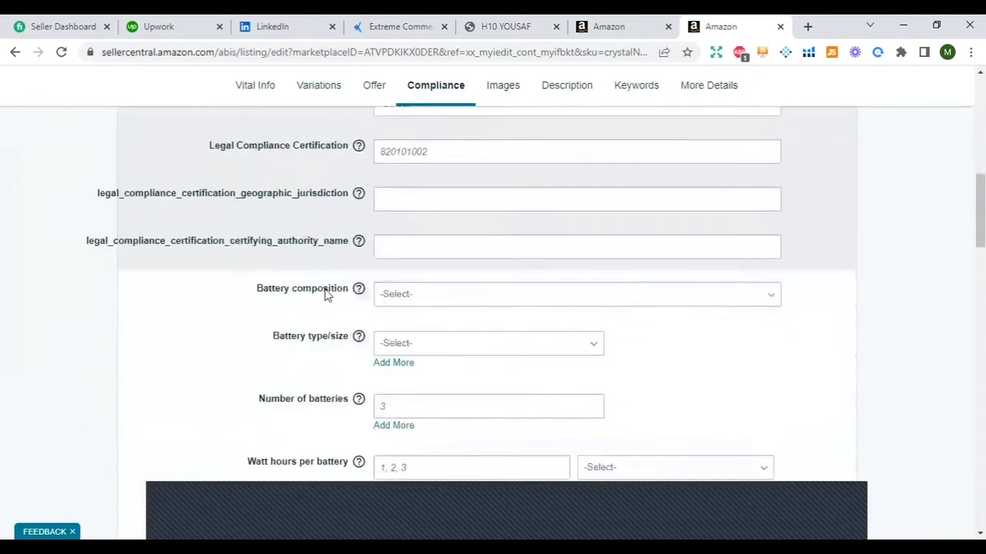
click(394, 296)
key(Down)
key(Down)
scroll(440, 387, down, 3)
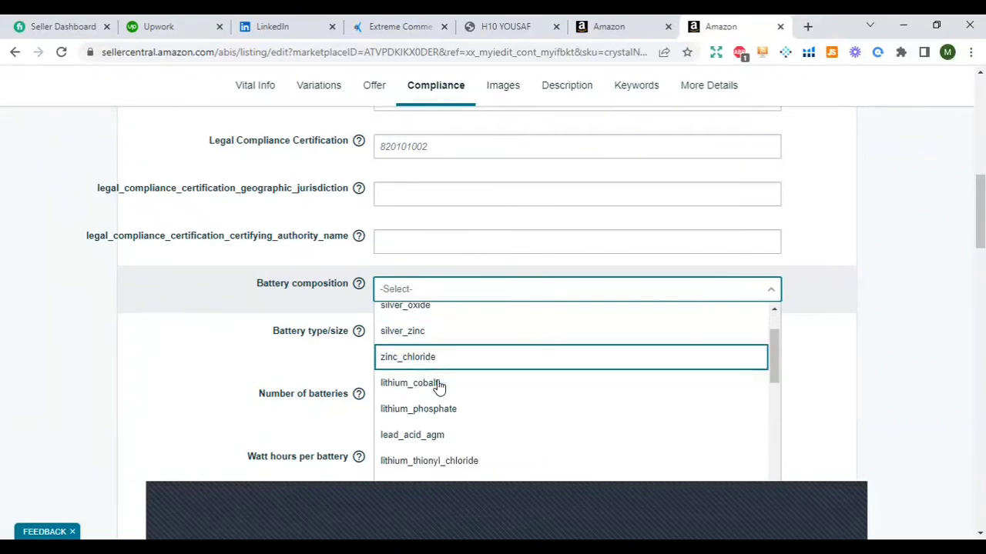
click(70, 337)
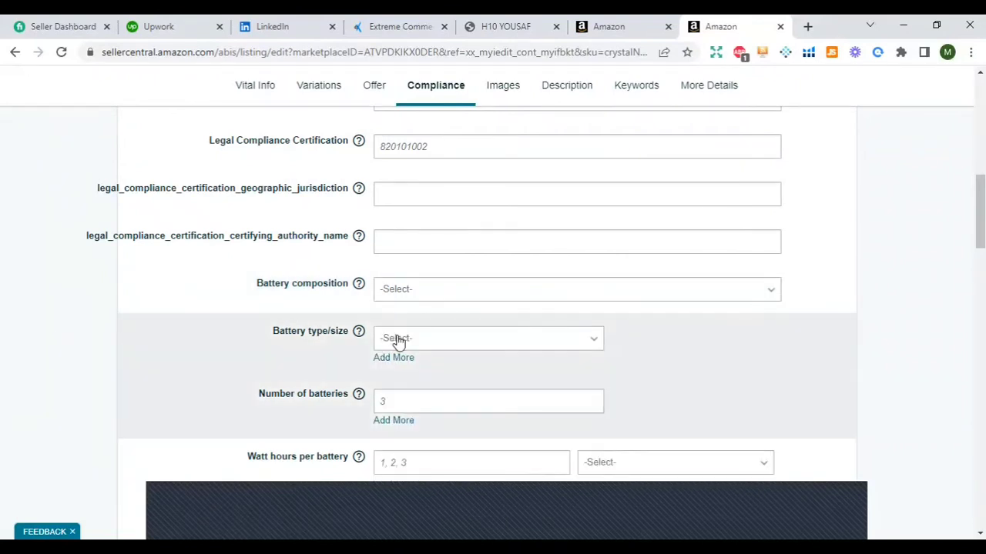
scroll(354, 247, down, 1)
scroll(354, 247, down, 1)
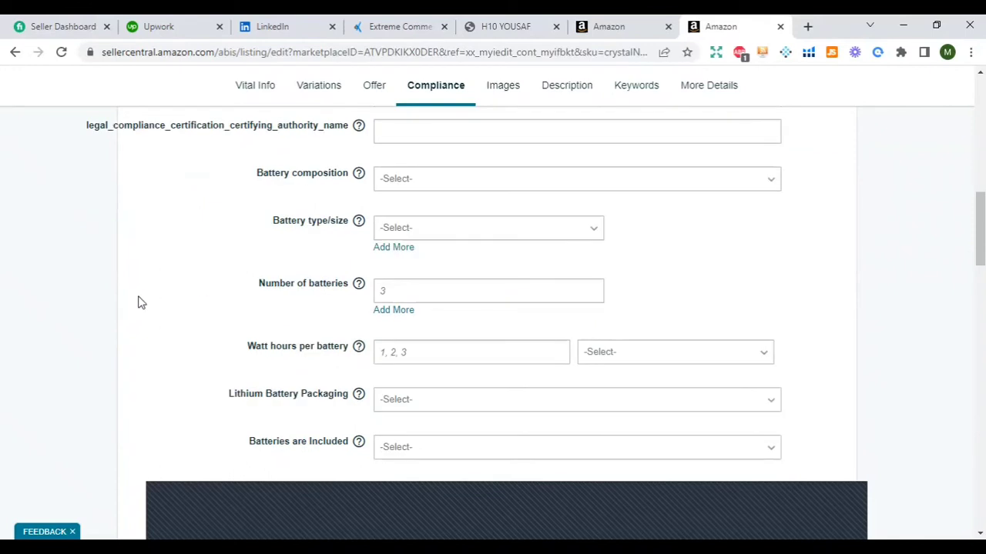
scroll(141, 303, down, 3)
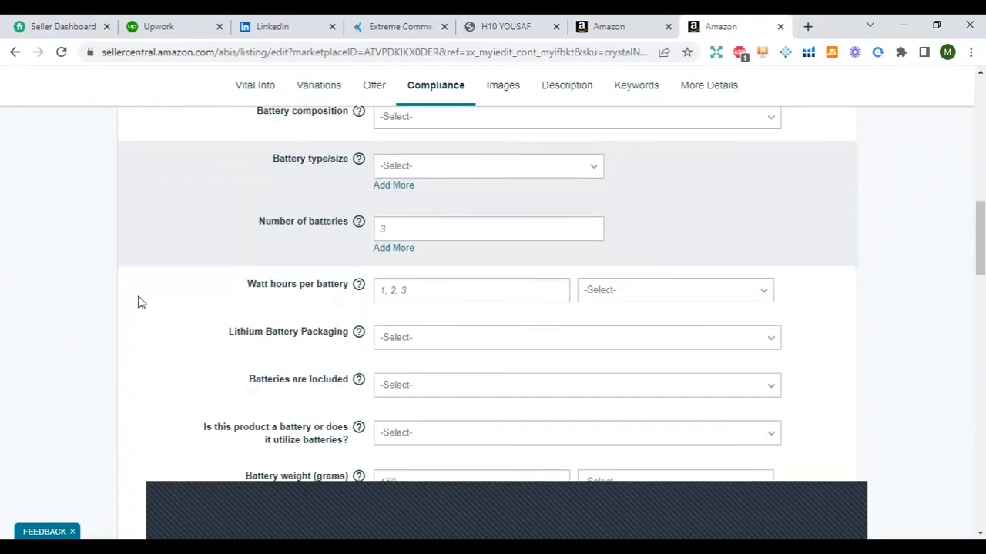
scroll(141, 303, down, 5)
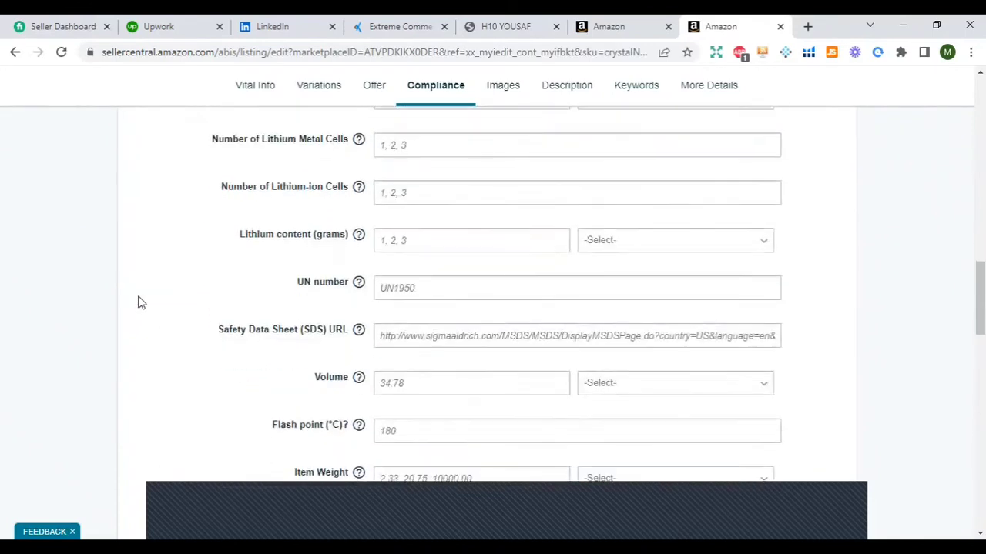
scroll(140, 302, down, 2)
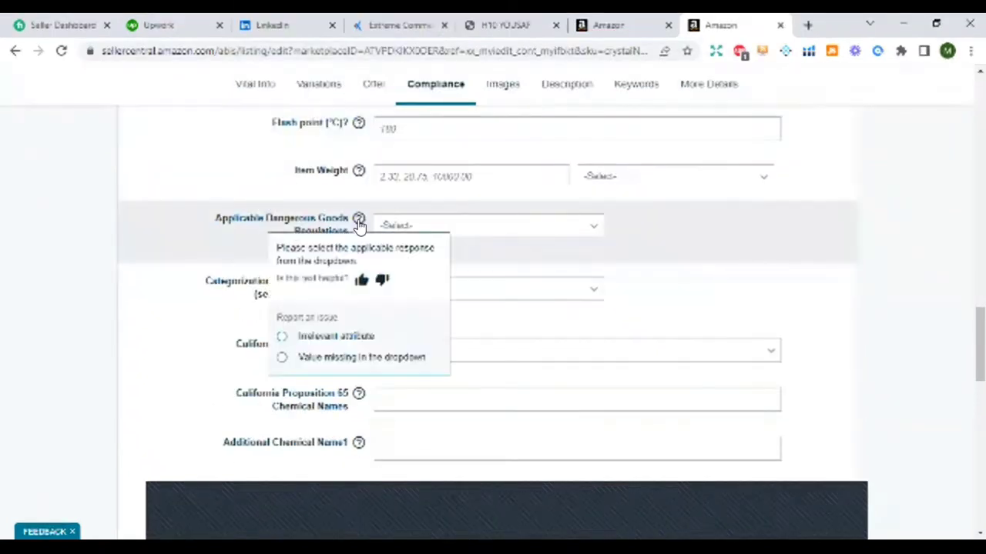
click(457, 228)
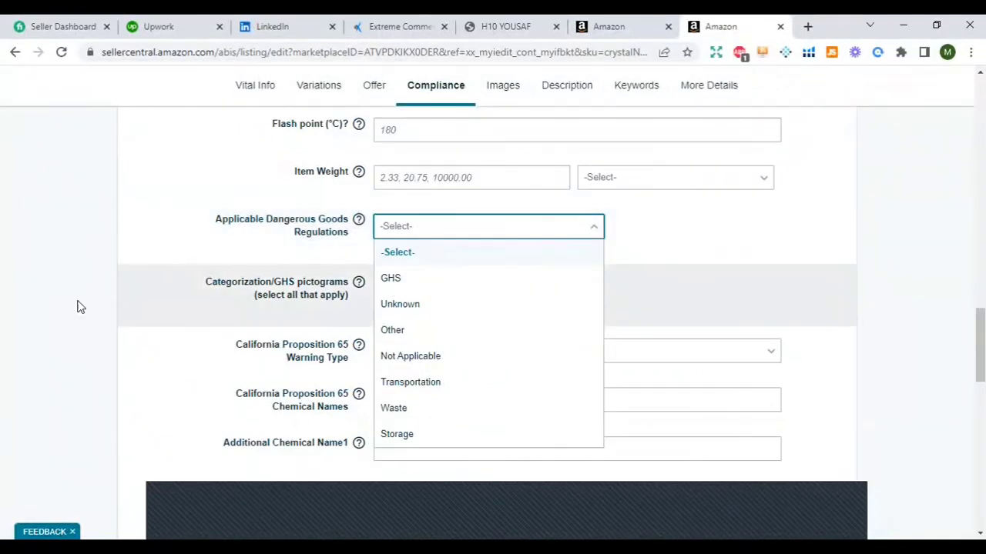
click(77, 306)
right_click(77, 306)
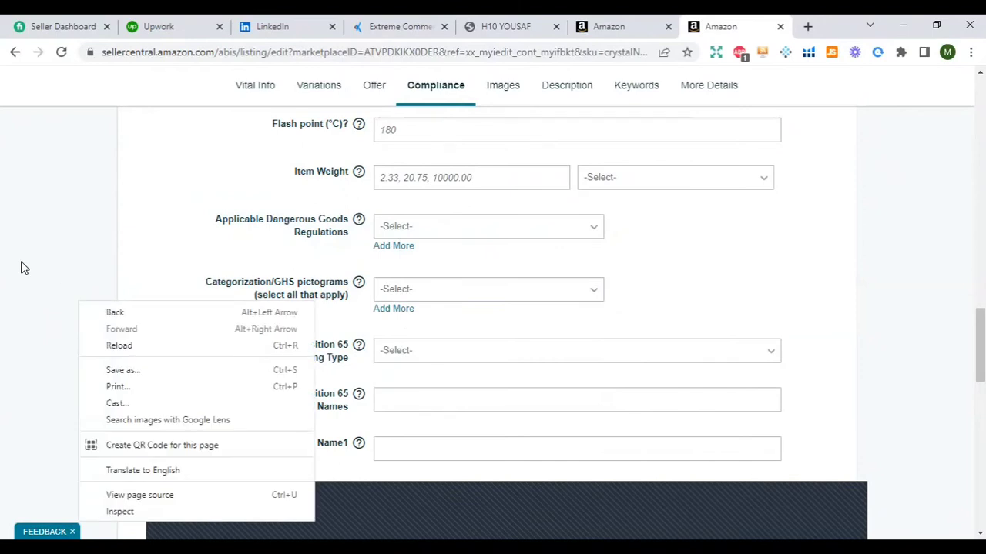
click(23, 268)
scroll(23, 268, down, 6)
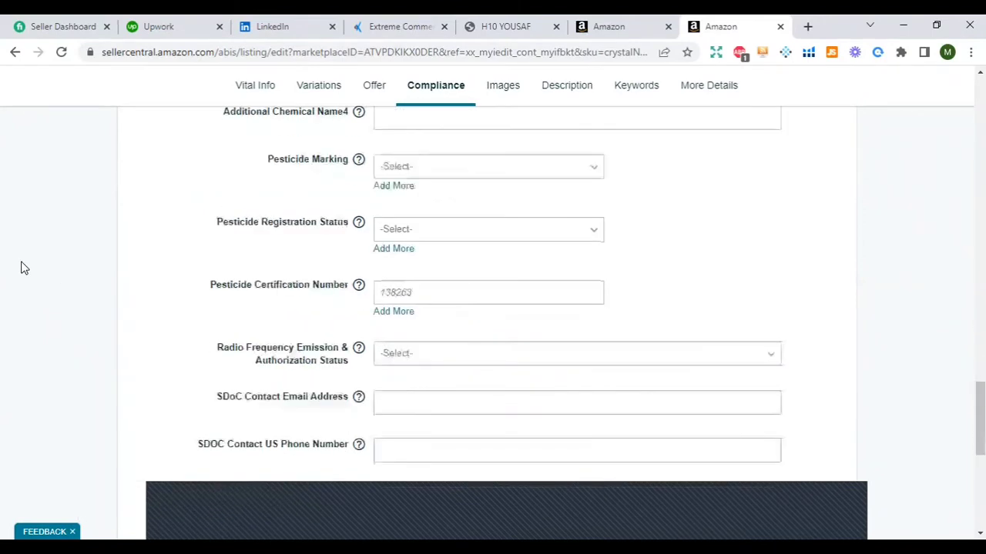
scroll(24, 268, down, 2)
scroll(23, 268, down, 1)
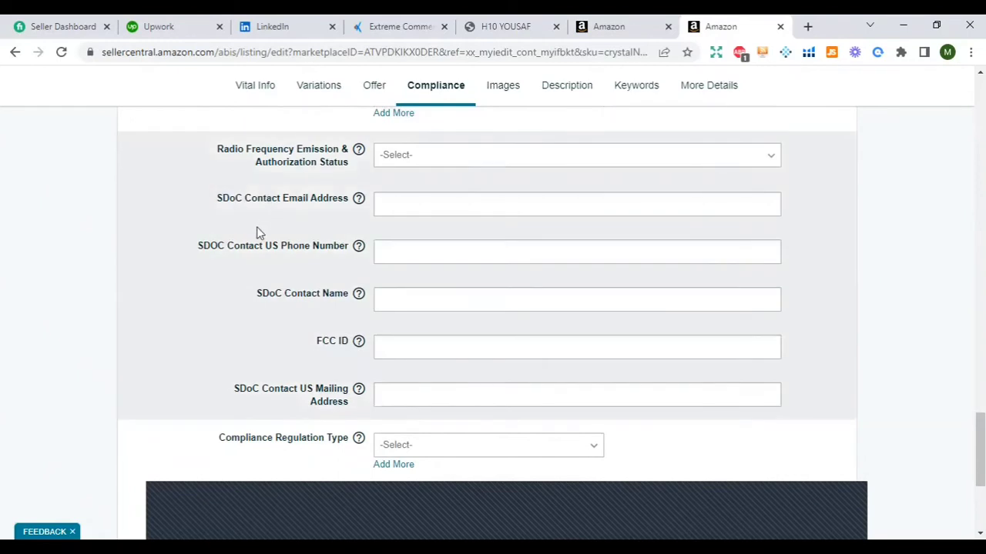
scroll(259, 233, down, 1)
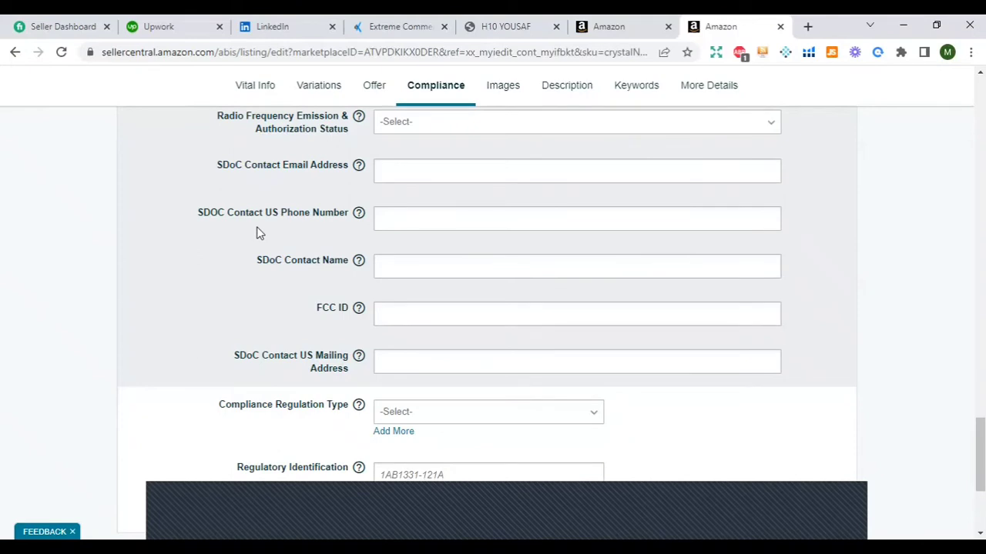
scroll(258, 233, down, 3)
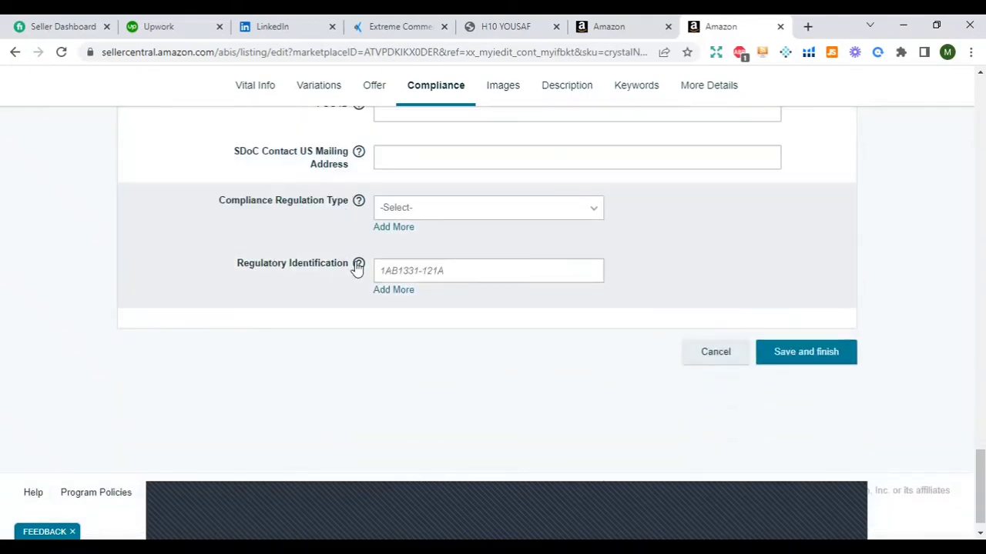
mouse_move(358, 265)
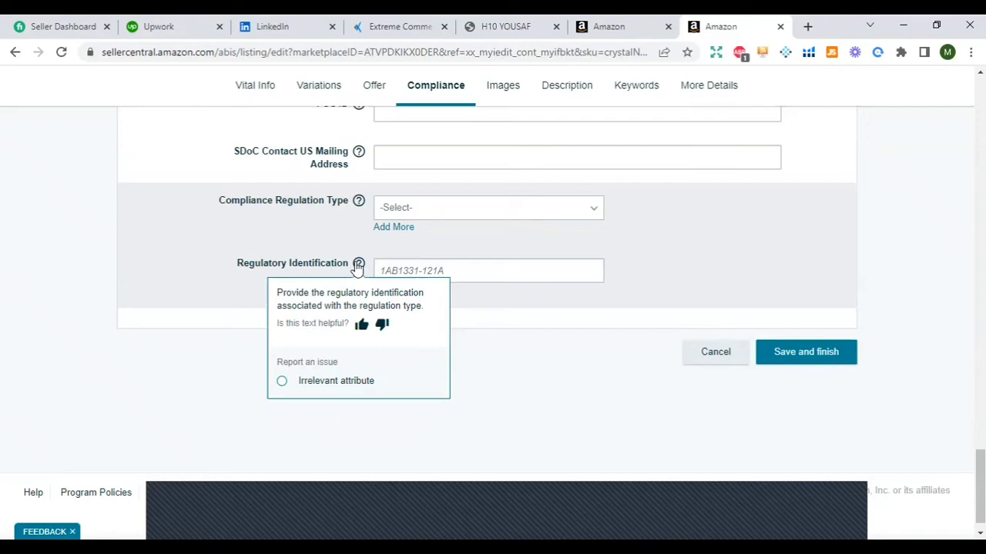
scroll(477, 270, up, 5)
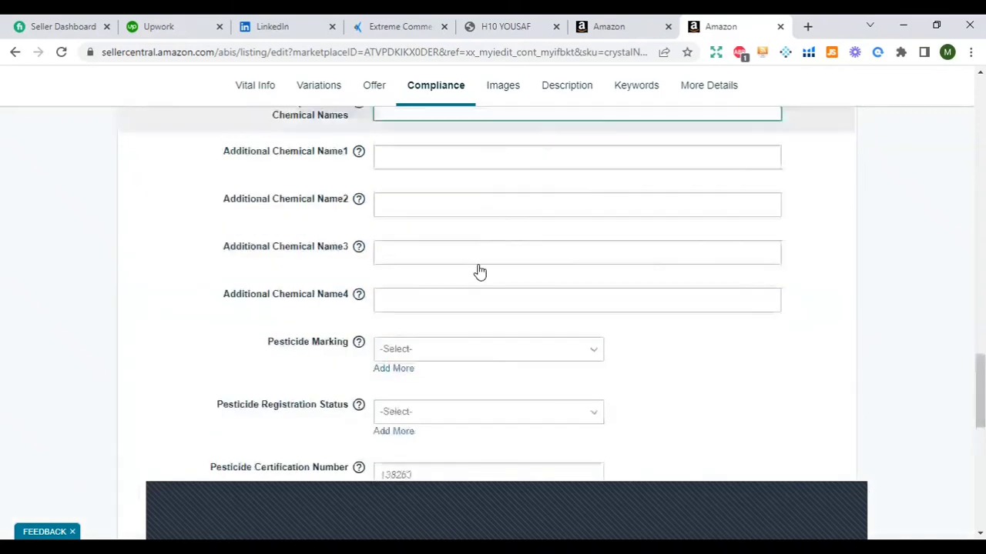
scroll(478, 270, up, 10)
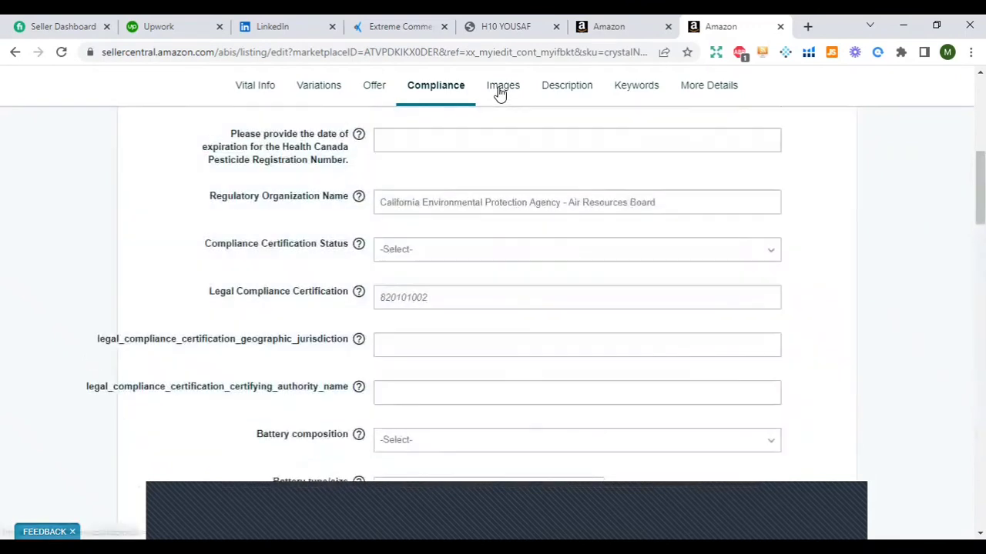
Step: Browse the Images tab's eight live photos, then move to the Description tab
click(500, 89)
scroll(191, 177, down, 8)
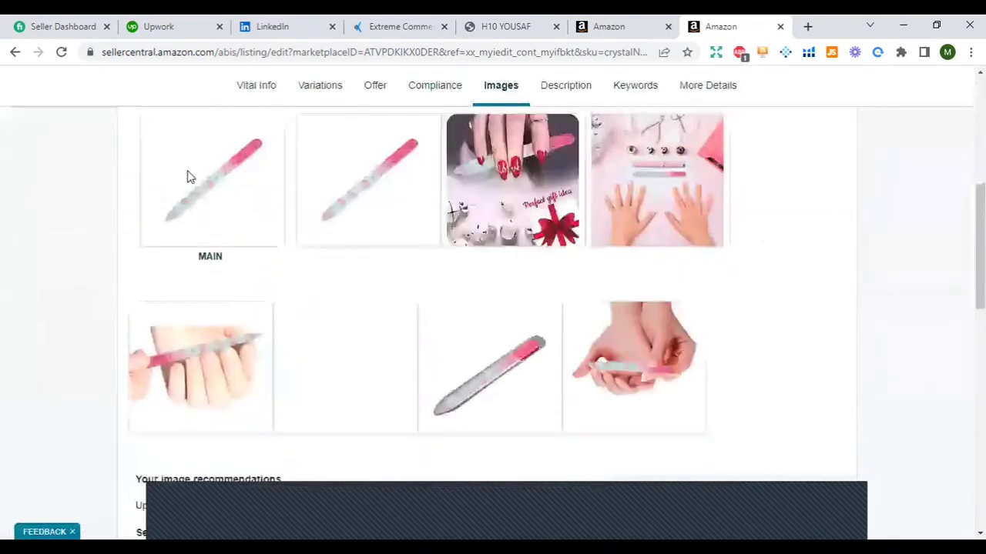
scroll(191, 178, up, 3)
scroll(191, 177, down, 3)
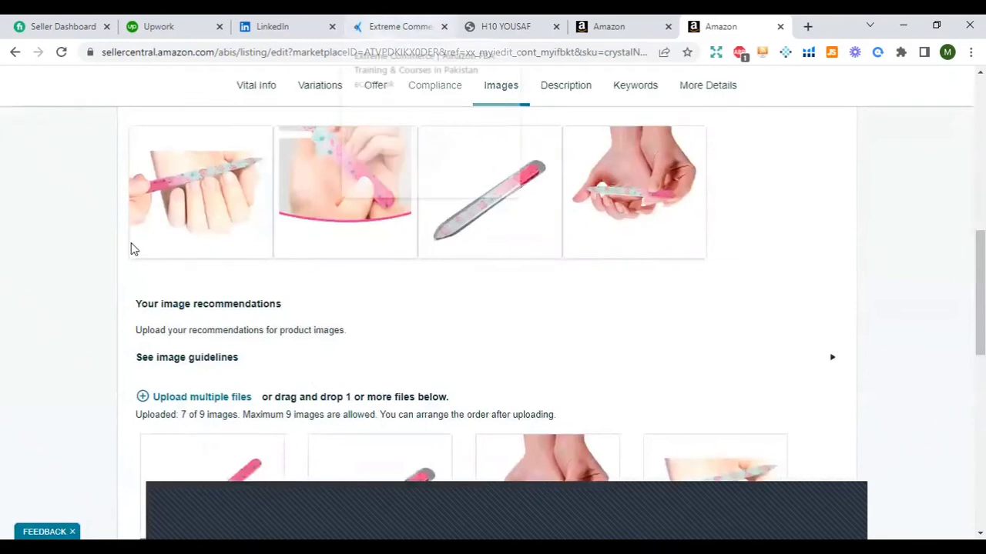
scroll(129, 245, down, 4)
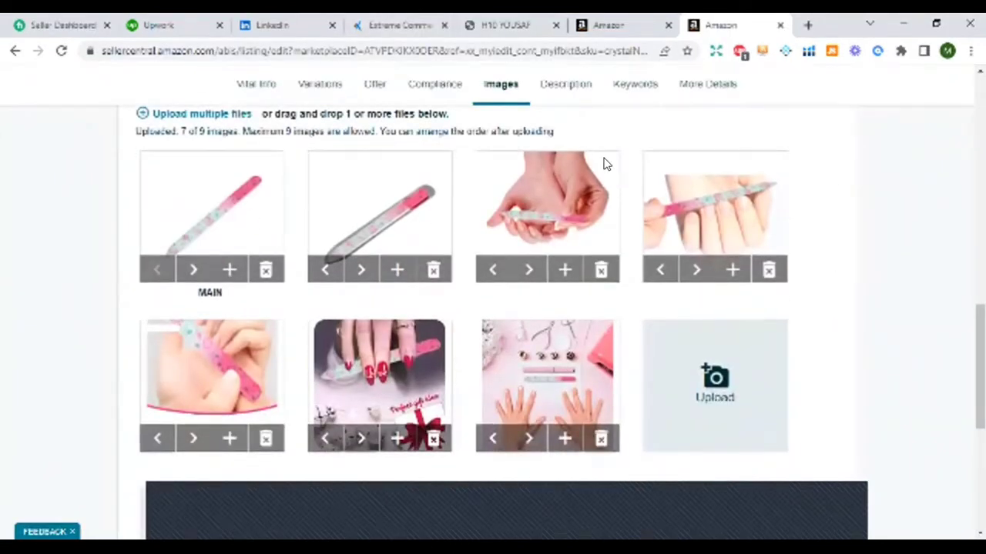
scroll(585, 115, up, 8)
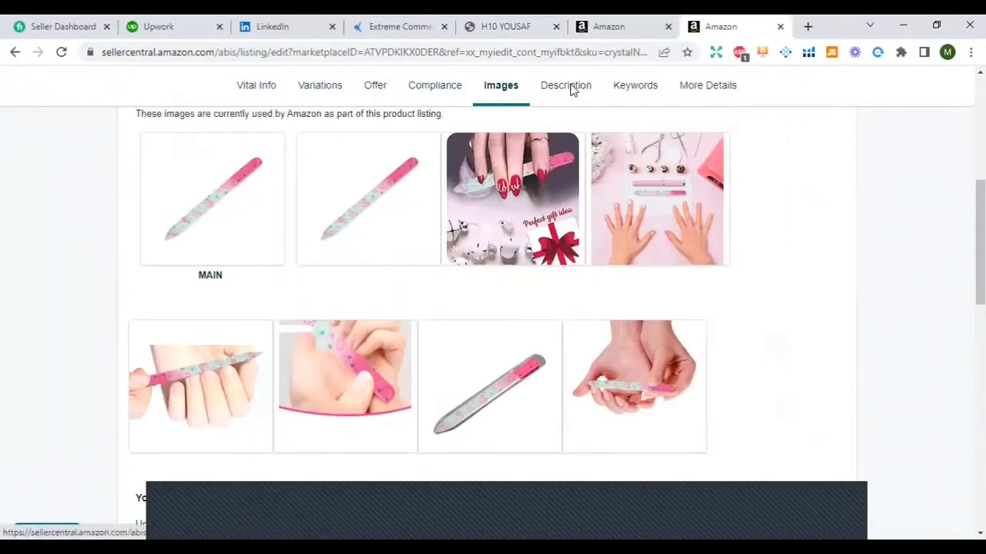
click(568, 86)
scroll(471, 193, down, 3)
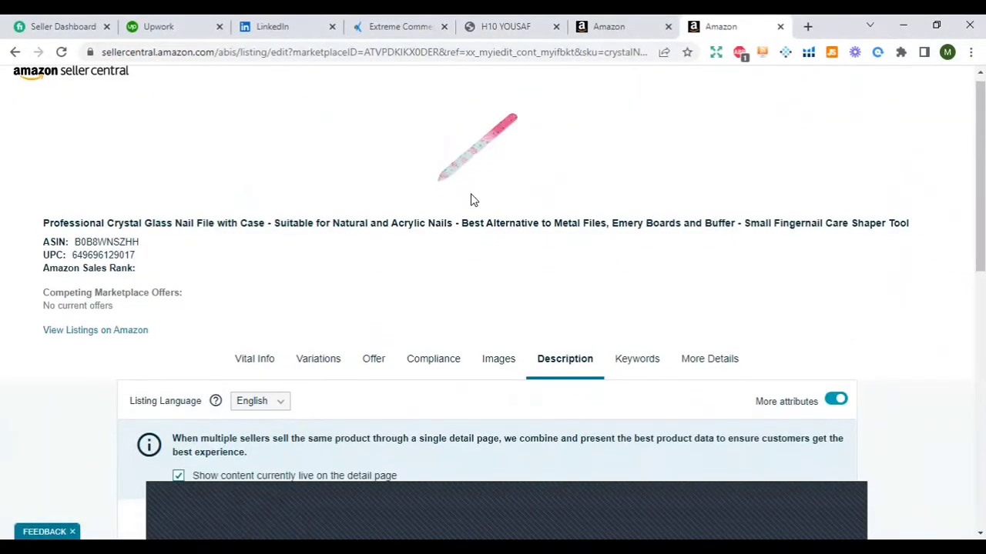
scroll(332, 198, down, 3)
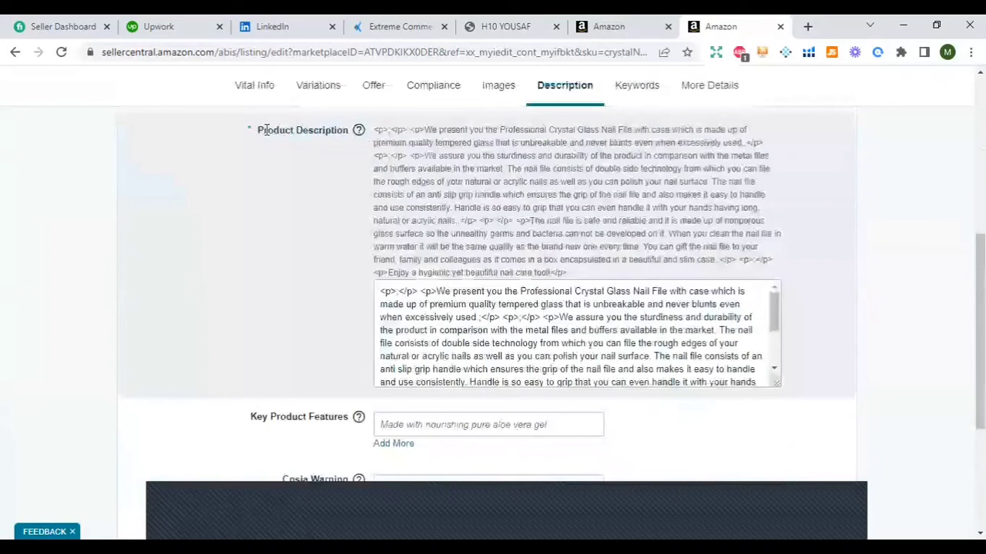
click(488, 322)
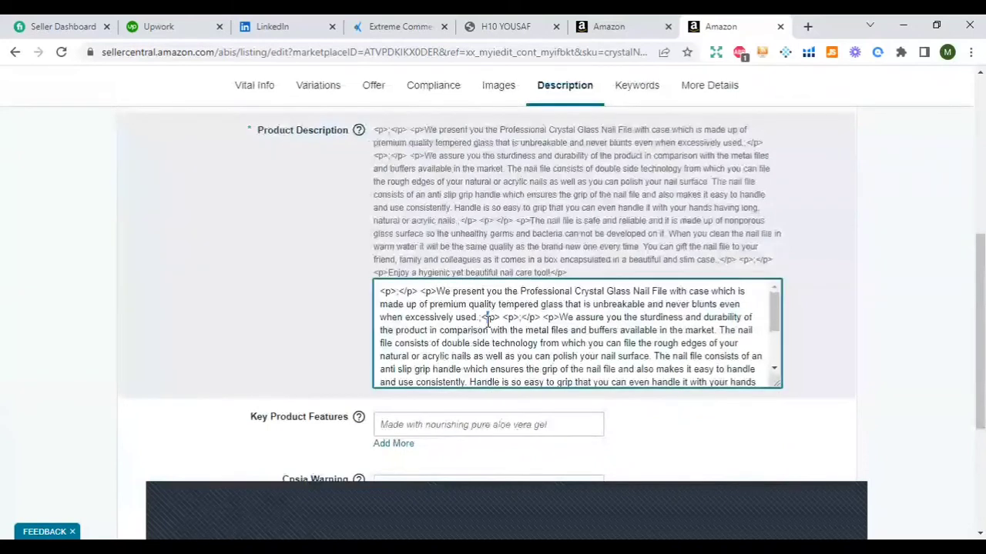
key(ctrl+a)
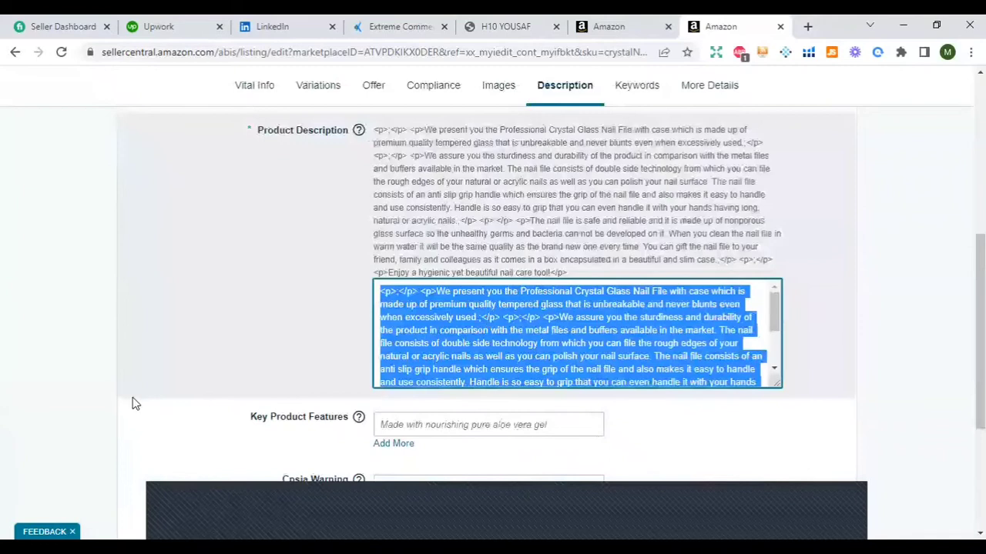
key(ctrl+c)
scroll(134, 403, down, 3)
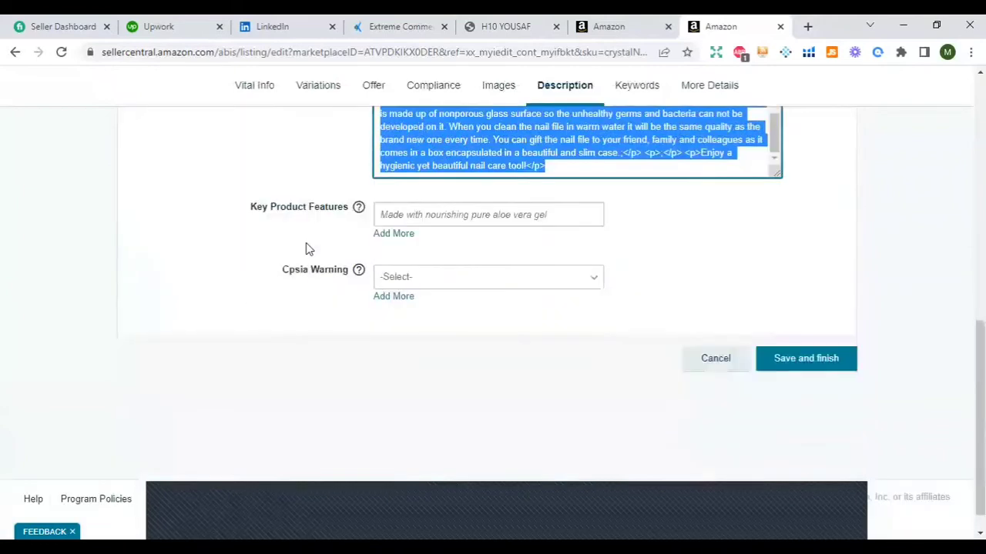
click(420, 211)
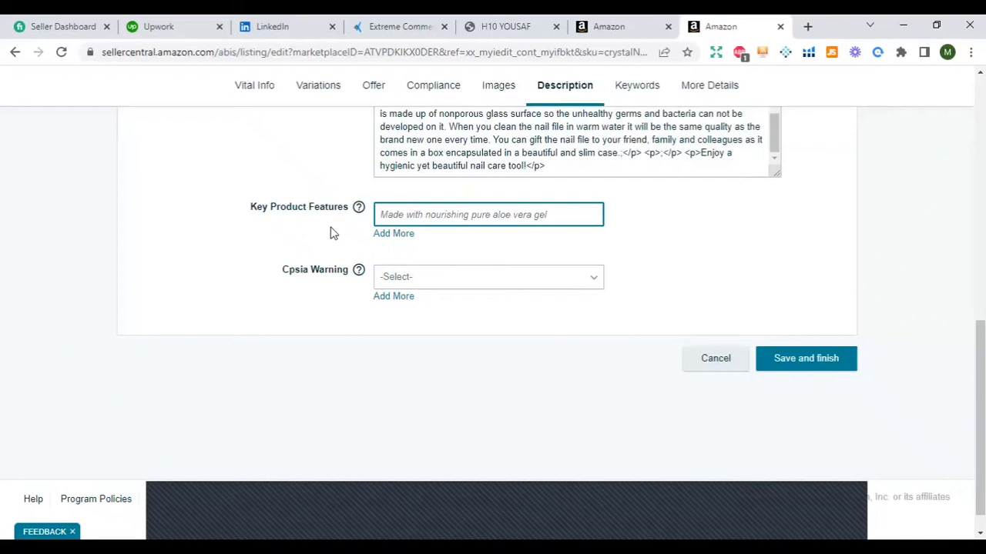
Step: Add two Key Product Features entries and dismiss the Cpsia Warning dropdown unchanged
click(387, 234)
click(388, 262)
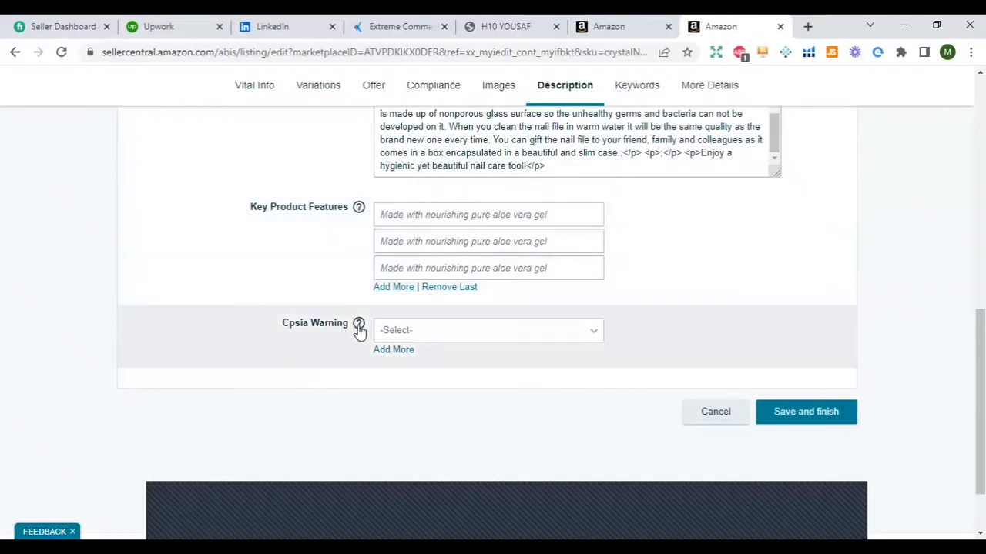
click(425, 335)
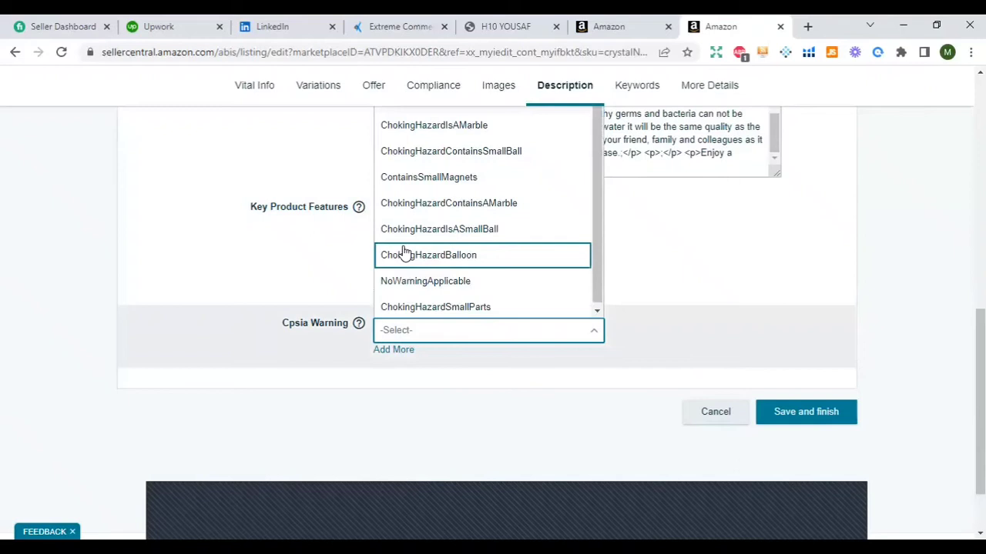
click(56, 350)
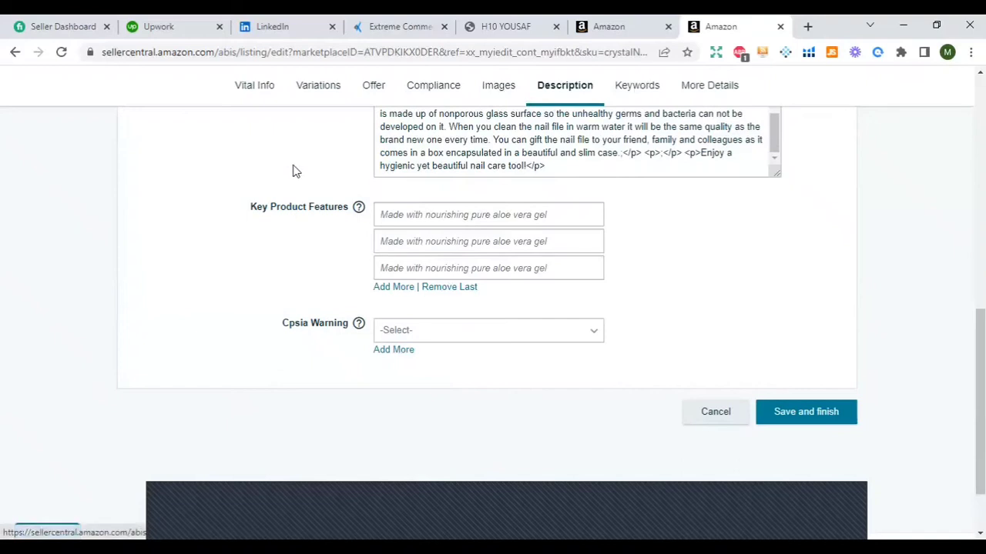
Step: Scroll back up and highlight the start of the description preview text
scroll(408, 146, up, 5)
scroll(388, 133, up, 3)
drag(385, 121, 423, 124)
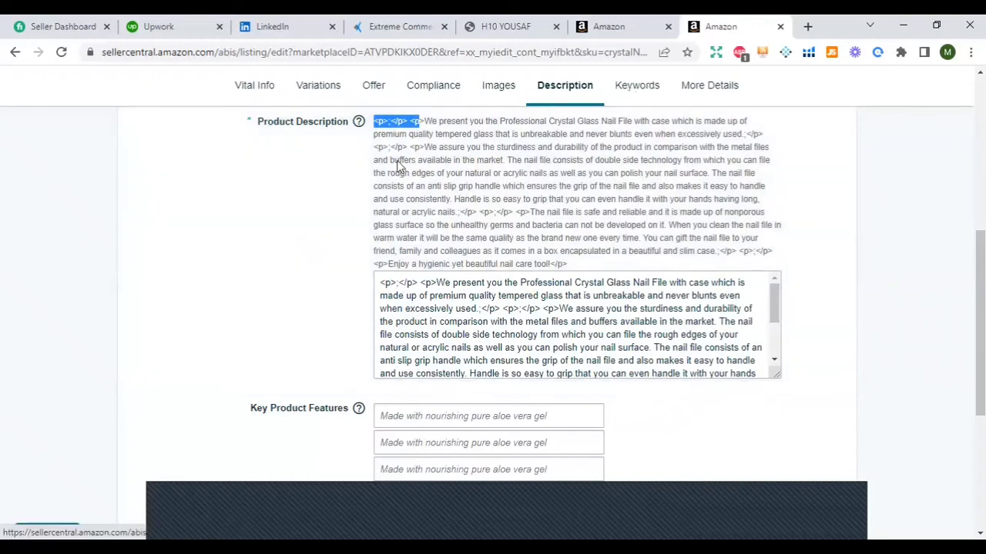
scroll(346, 171, down, 4)
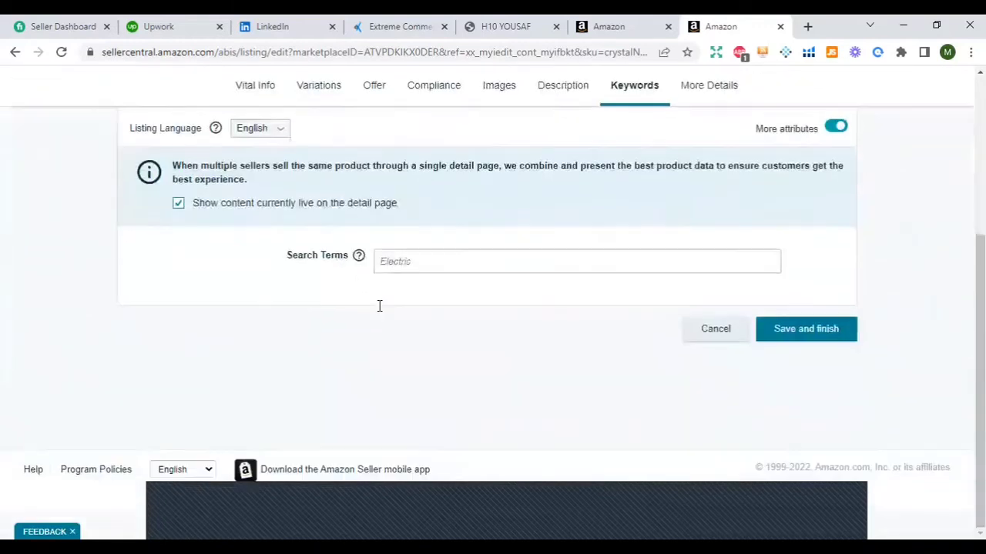
scroll(362, 304, up, 1)
mouse_move(360, 302)
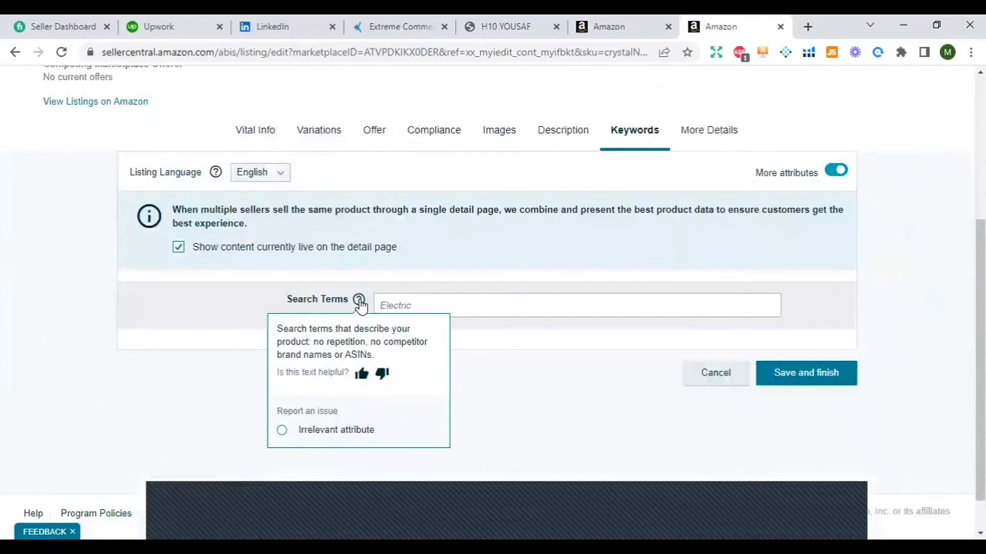
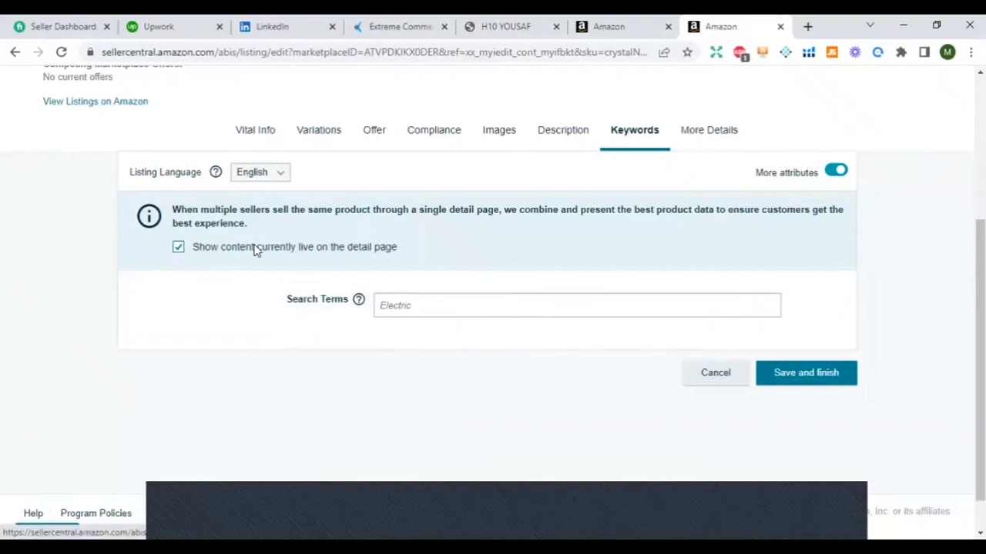
Step: Read through the More Details attributes, including Item Dimensions, down to Save and finish, then return upward
scroll(257, 251, down, 4)
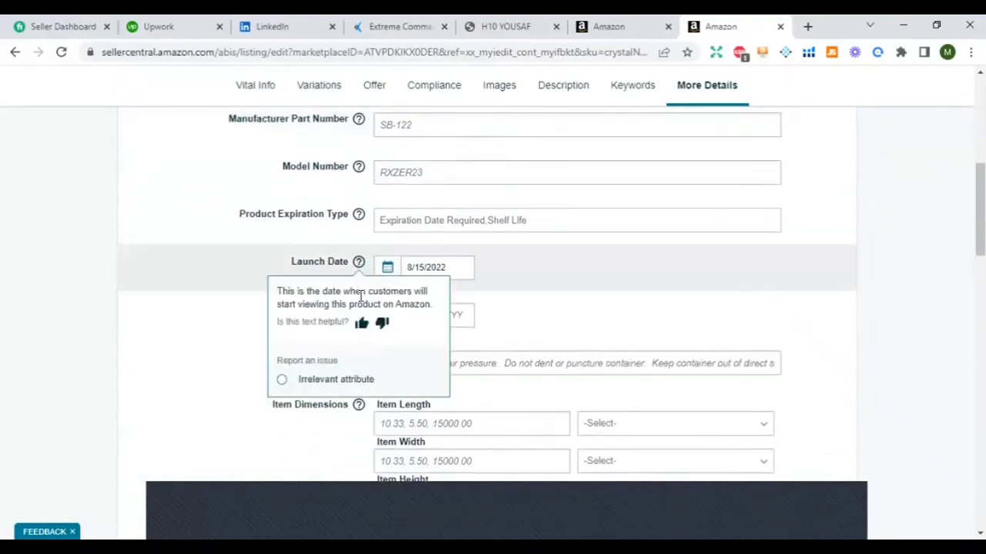
scroll(286, 249, down, 2)
drag(273, 233, 300, 234)
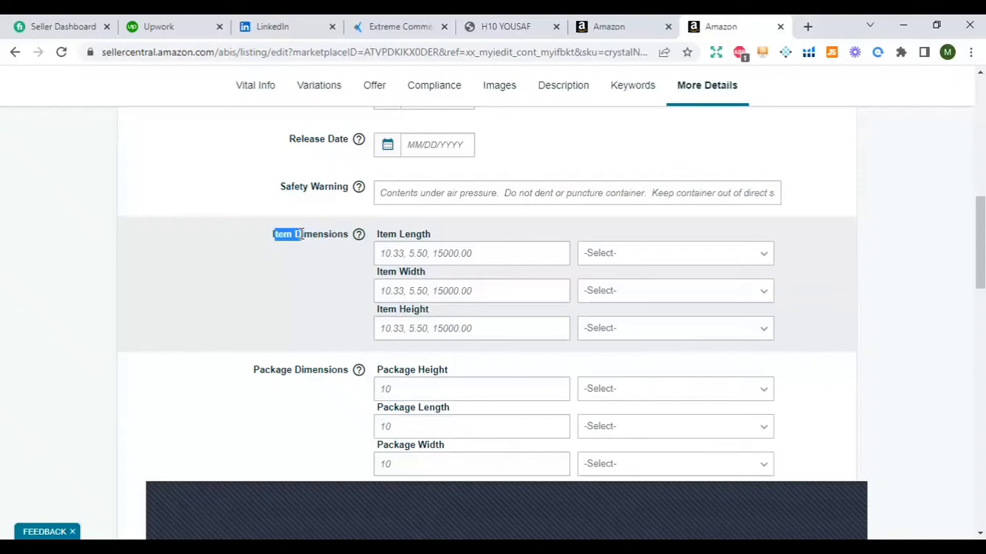
scroll(300, 234, down, 2)
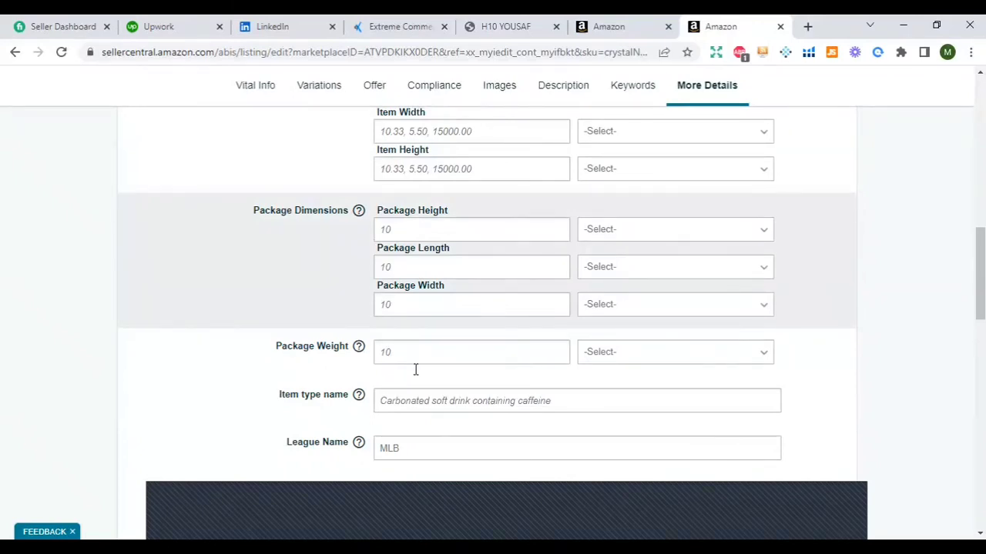
scroll(413, 369, down, 1)
scroll(58, 348, down, 3)
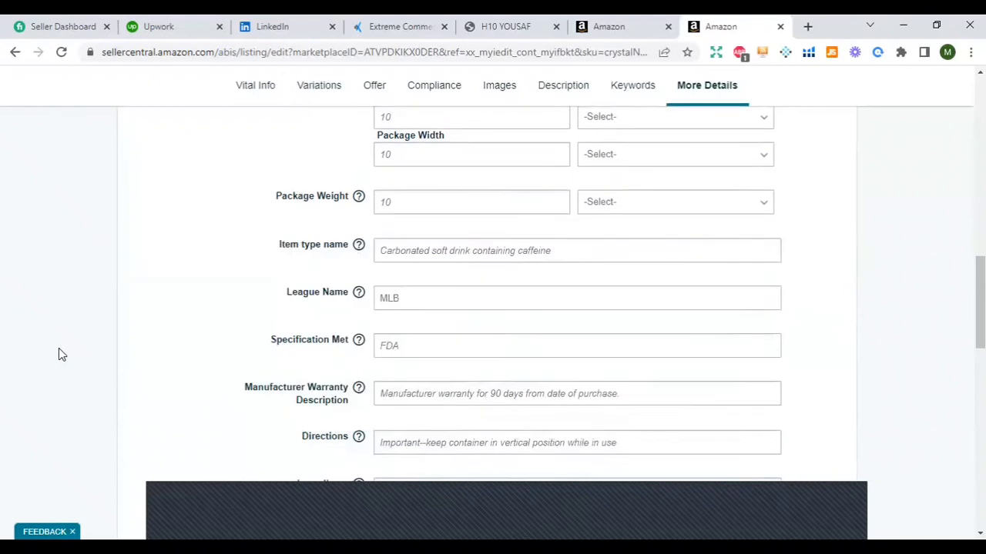
scroll(59, 348, down, 3)
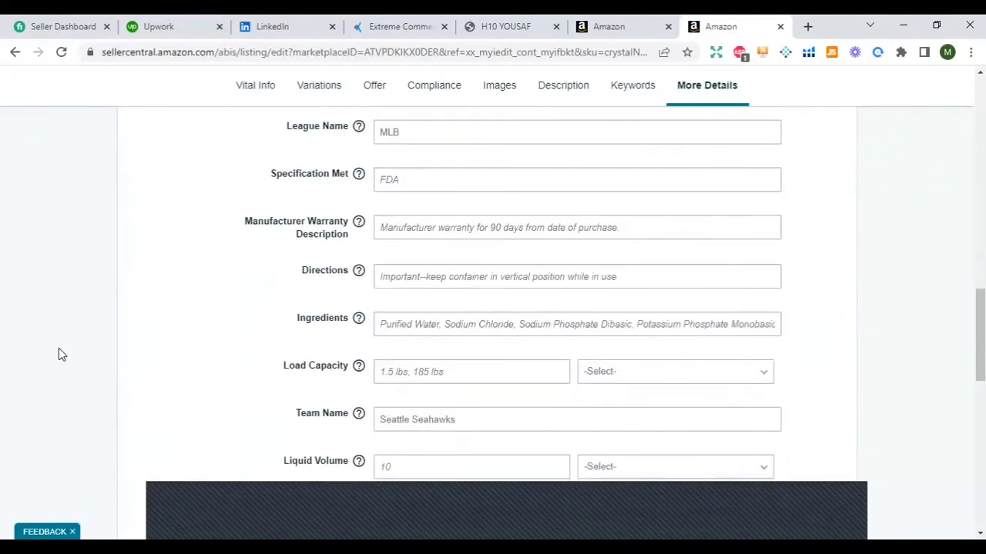
scroll(59, 348, down, 4)
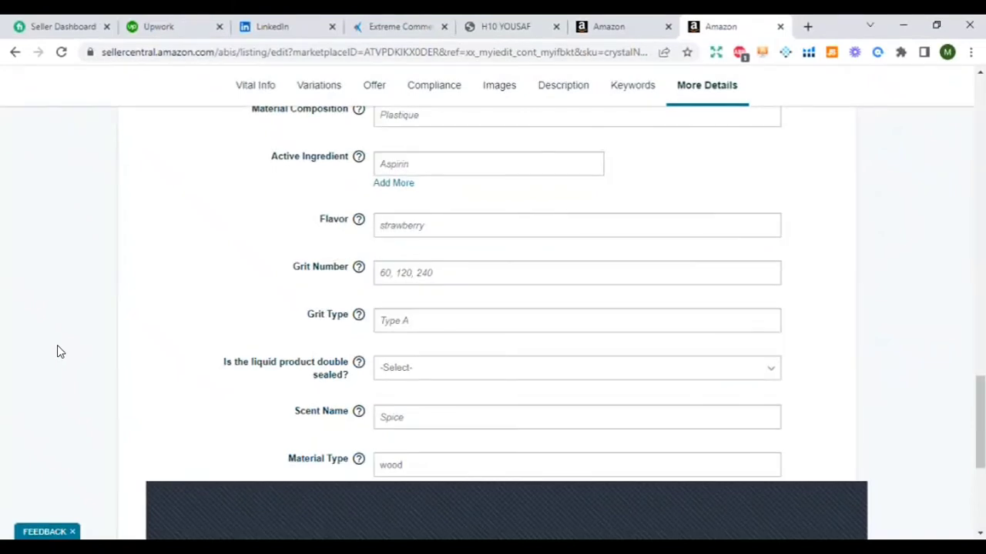
scroll(2, 330, down, 3)
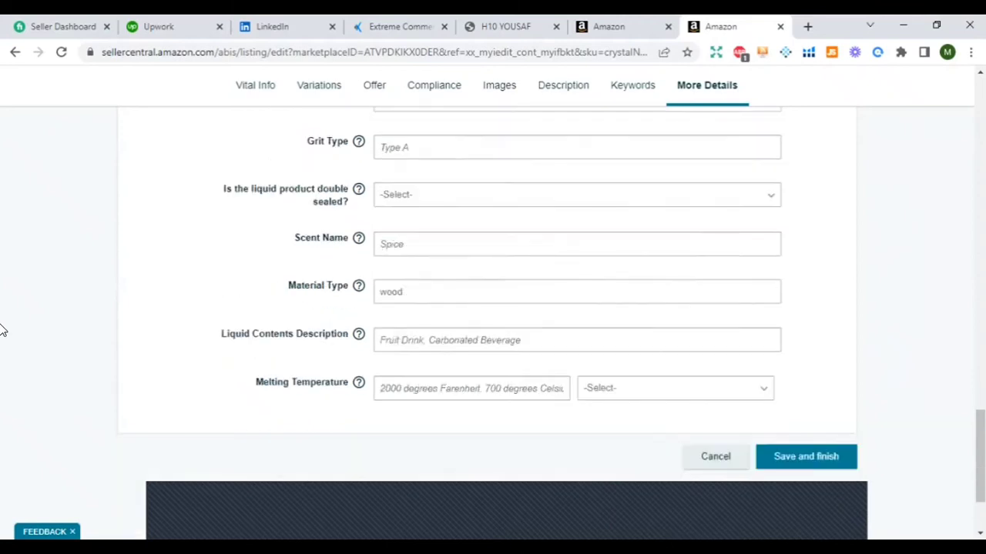
scroll(1, 330, up, 15)
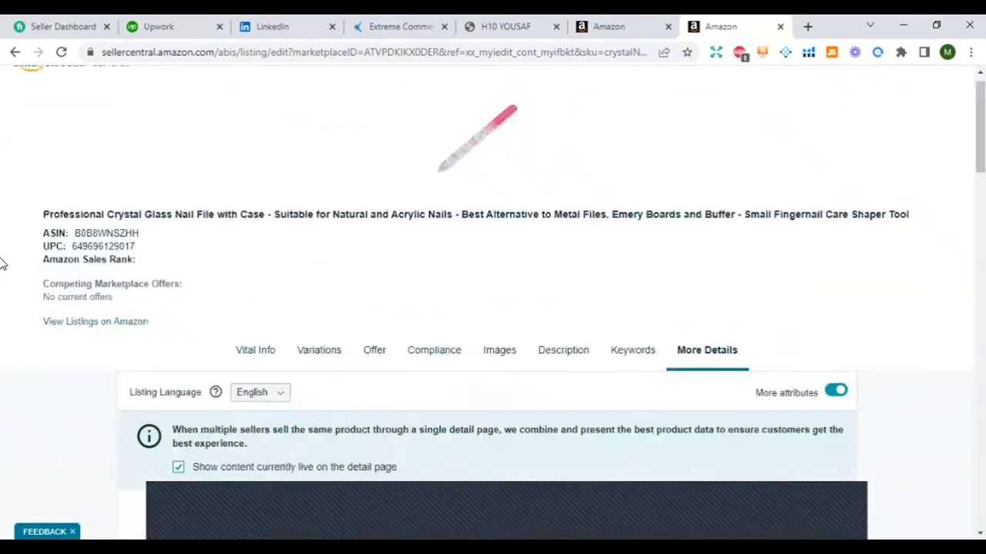
scroll(2, 180, up, 1)
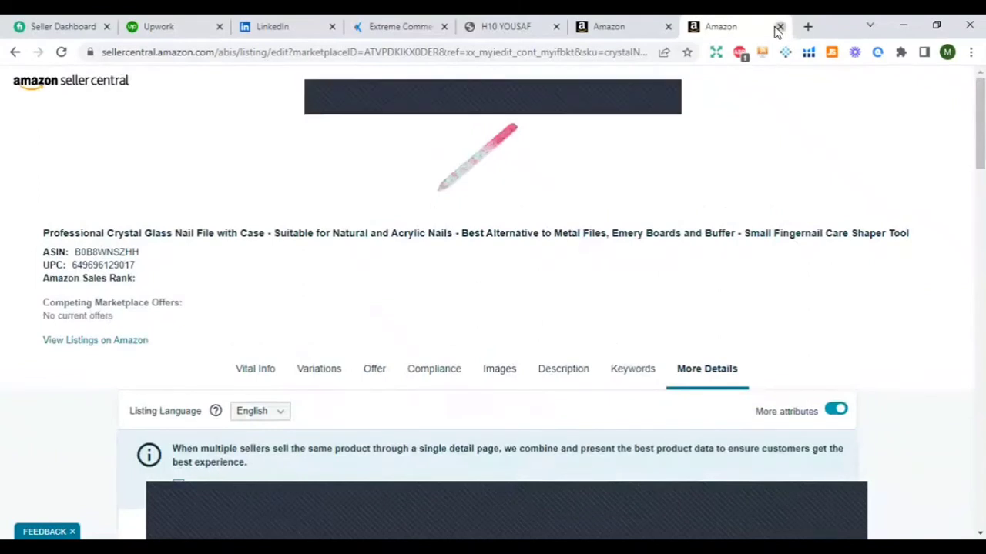
Step: Close the listing editor and select the nail file's 'Inactive (Out of Stock)' status in FBA inventory
click(777, 28)
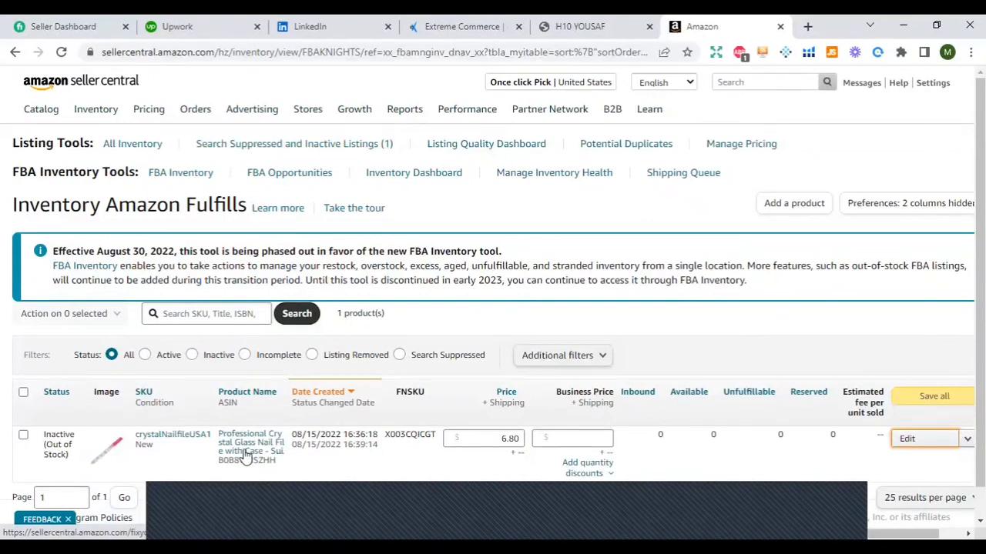
click(75, 464)
triple_click(76, 464)
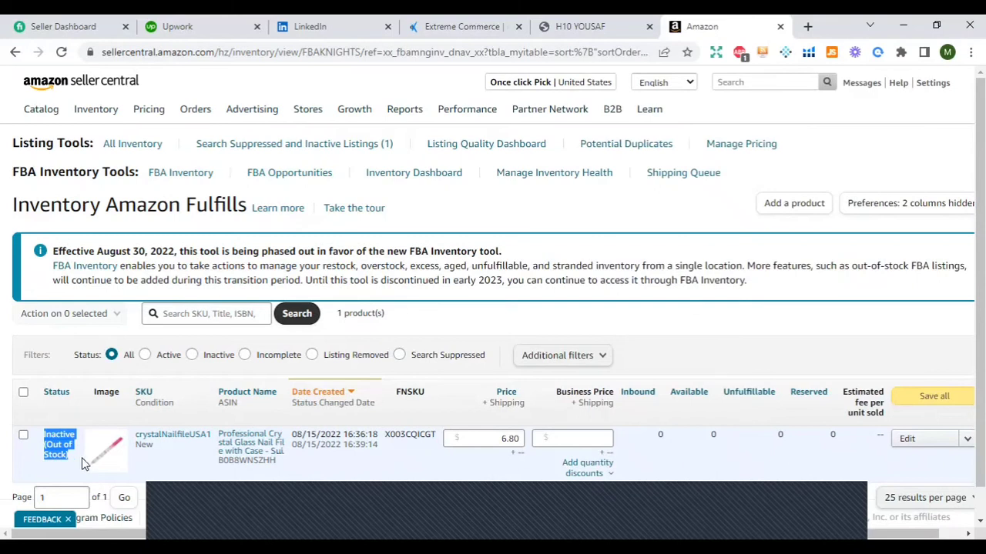
Step: Check the nail file's entry under Search Suppressed and Inactive Listings, then return to Inventory Amazon Fulfills
click(245, 151)
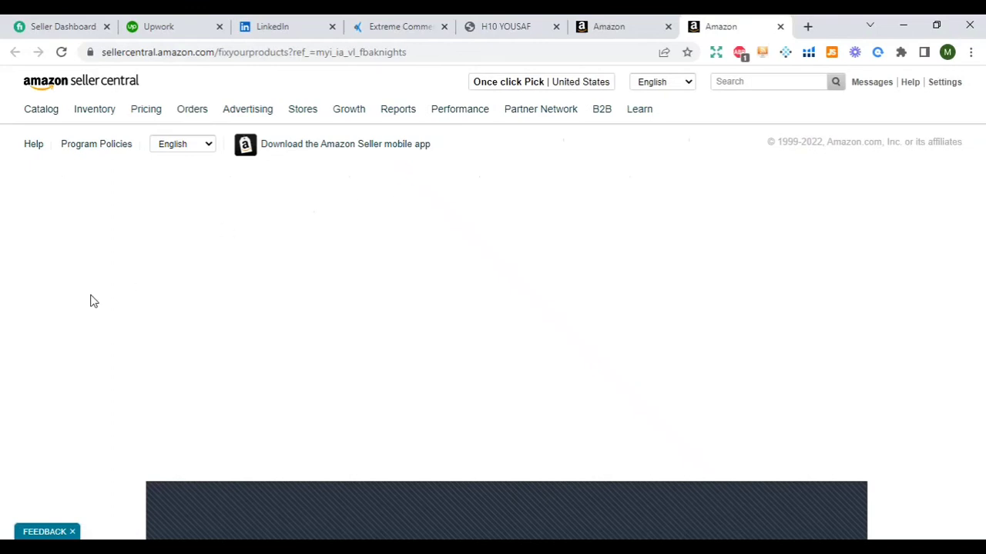
scroll(92, 320, down, 1)
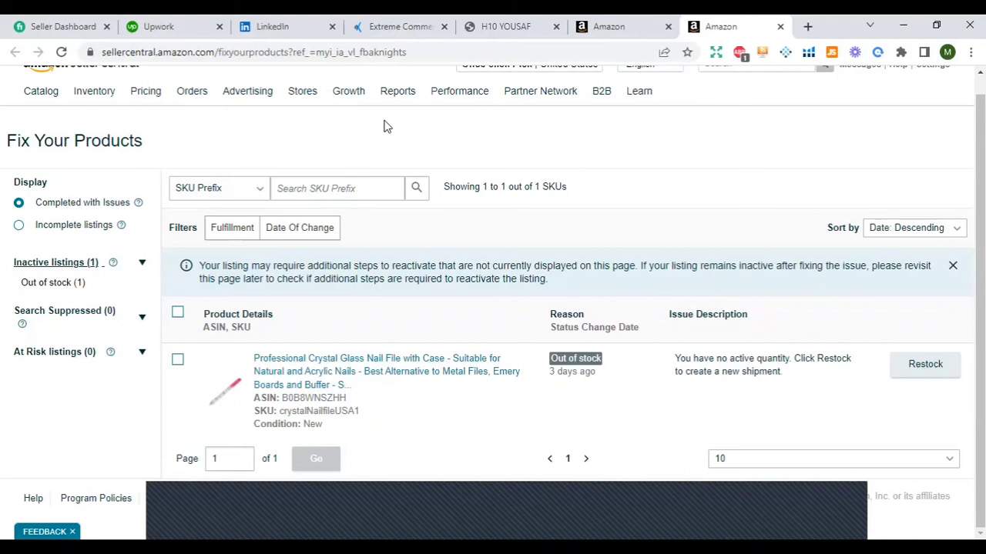
click(636, 21)
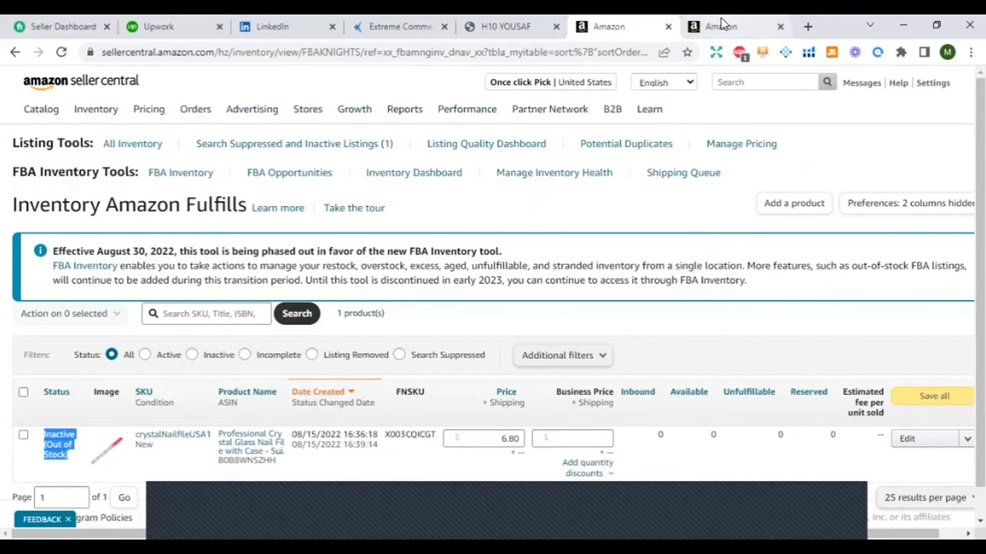
Step: Google 'text to html converter' in a new tab and open the unit-conversion.info 'Convert text to HTML' result
mouse_move(722, 24)
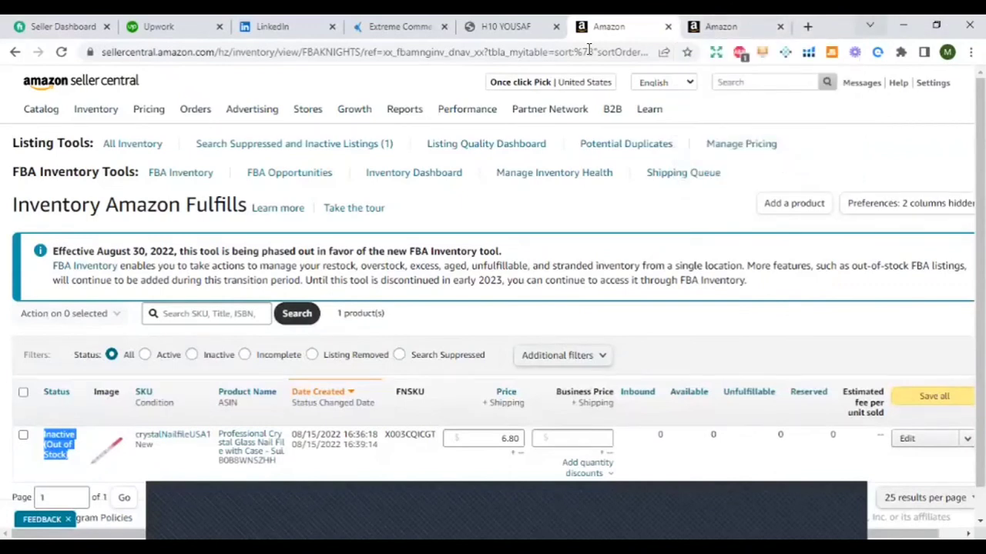
click(807, 30)
click(587, 49)
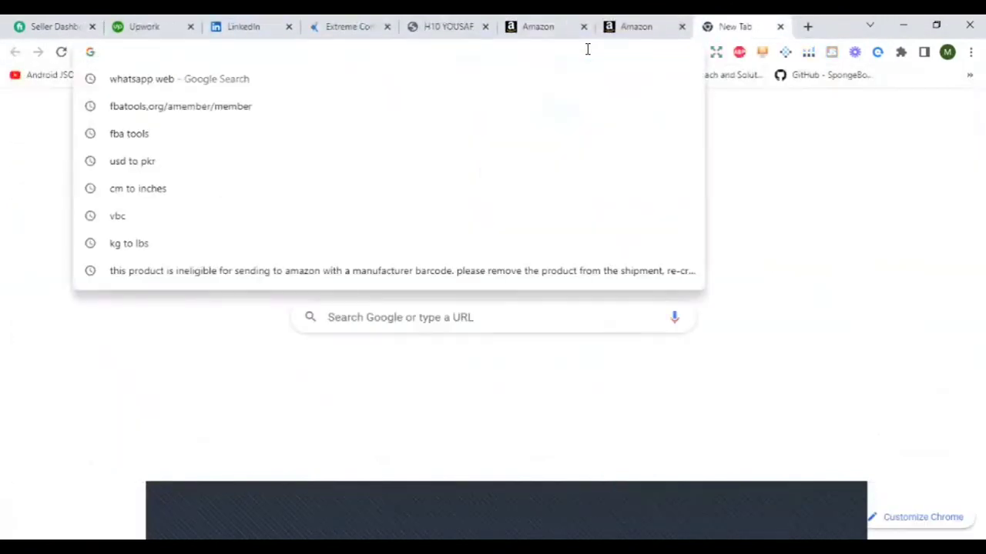
text(text ti)
key(BackSpace)
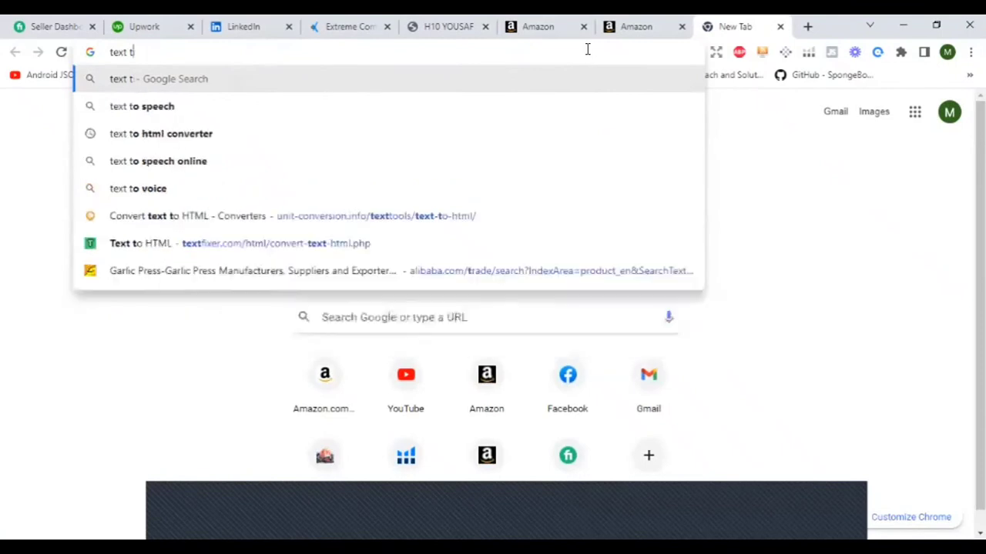
text(o htm)
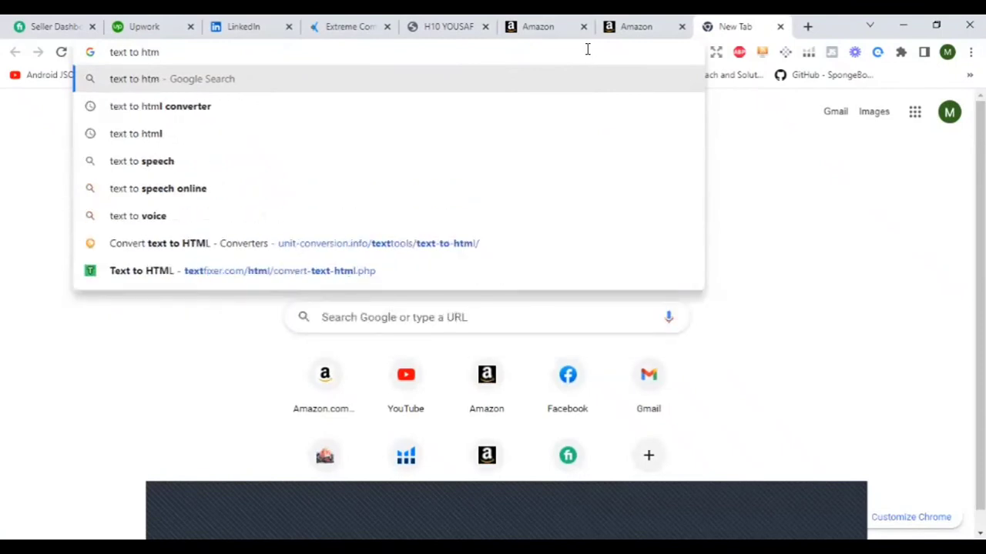
key(Down)
key(Down)
key(Return)
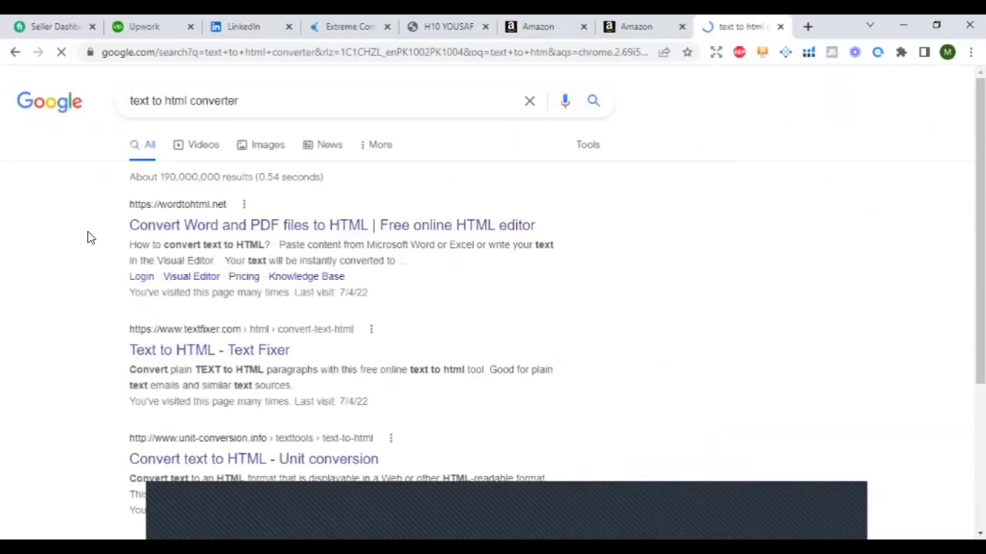
scroll(219, 262, down, 3)
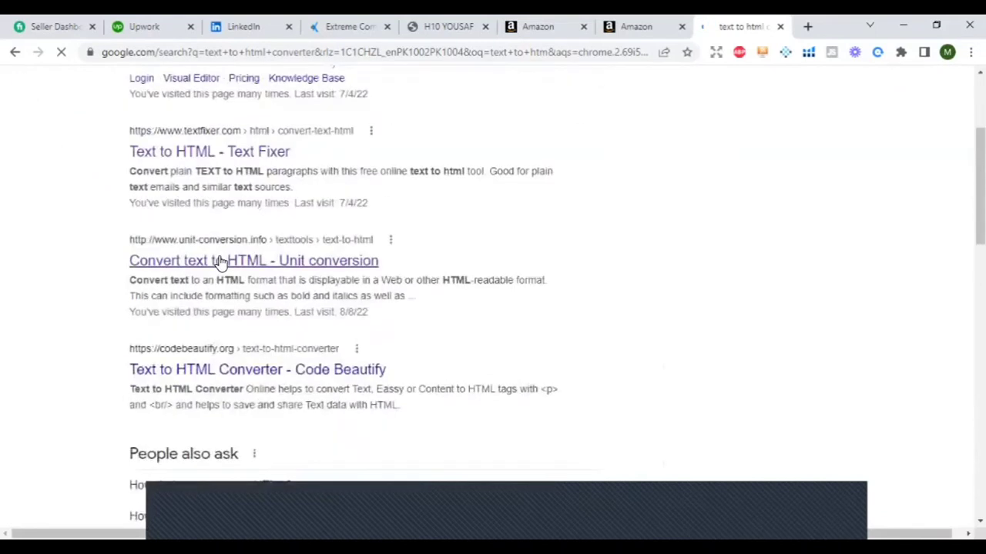
click(219, 261)
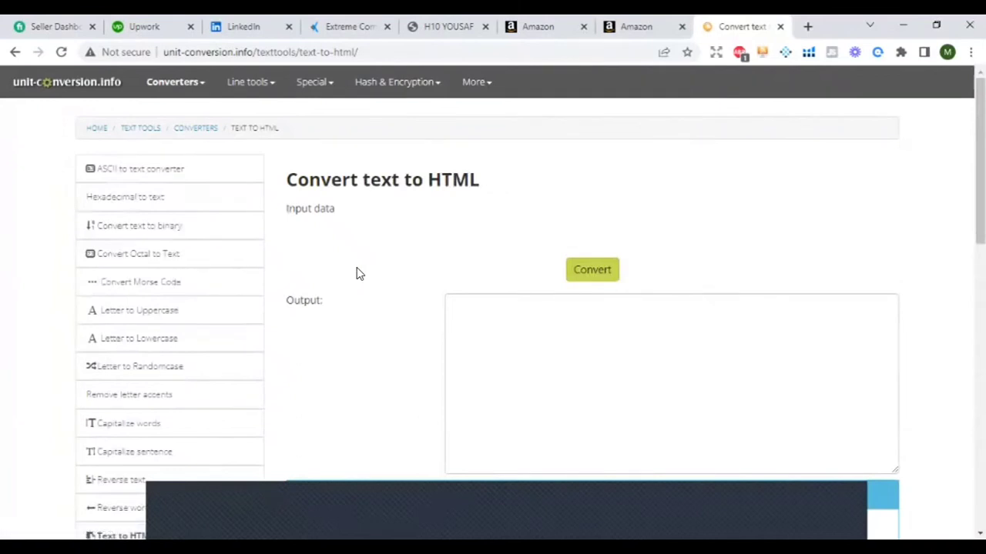
Step: Enter sample text 'jhdsjdhsjdh' as input data, convert it, and select the generated HTML output
scroll(409, 297, down, 1)
scroll(453, 290, up, 1)
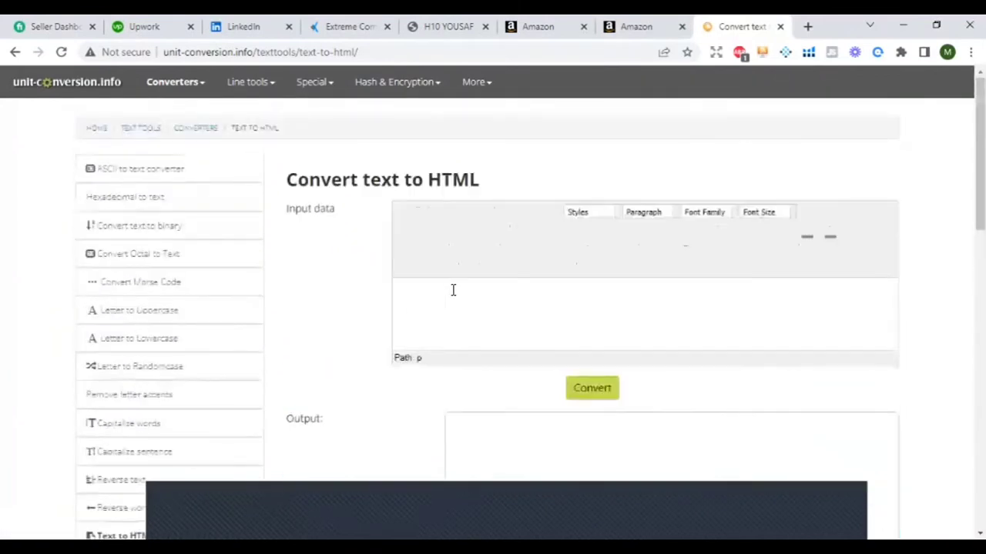
text(jhdsjdhsjdh)
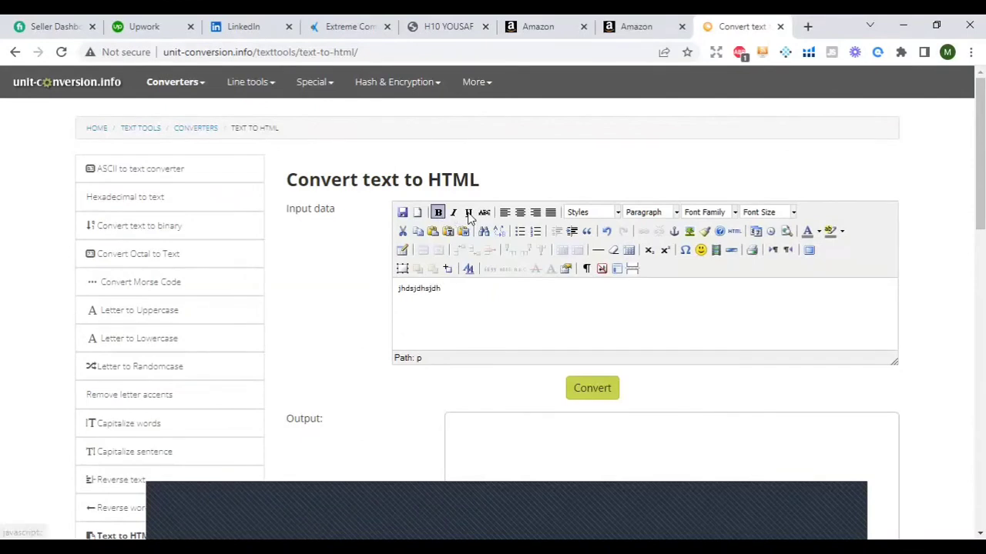
click(436, 214)
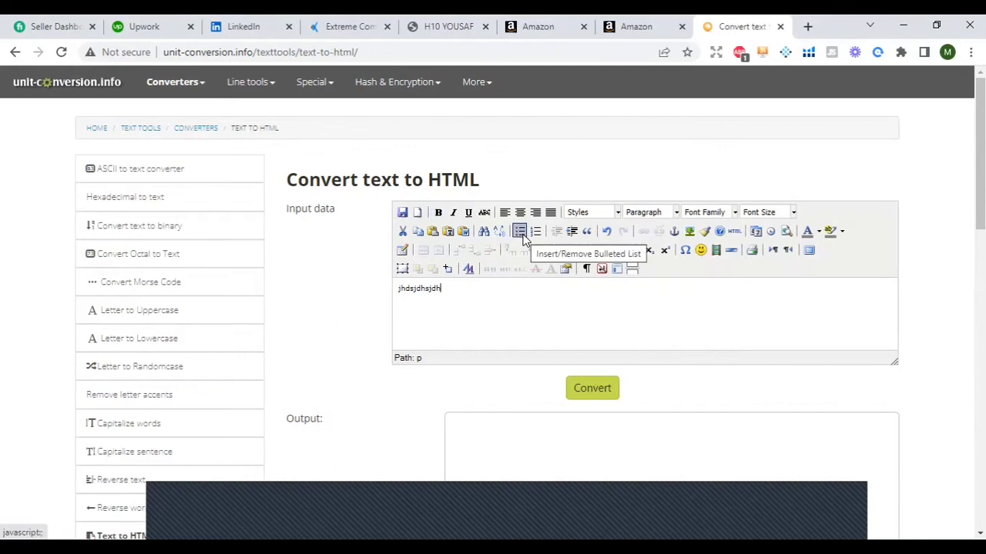
click(592, 388)
scroll(539, 327, down, 1)
key(Tab)
key(shift+Left)
key(shift+Left)
key(shift+Left)
key(shift+Left)
key(shift+Left)
key(shift+Left)
key(shift+Left)
key(shift+Left)
key(shift+Left)
key(shift+Left)
key(shift+Left)
key(shift+Left)
key(shift+Left)
key(shift+Left)
key(shift+Left)
key(shift+Left)
key(shift+Left)
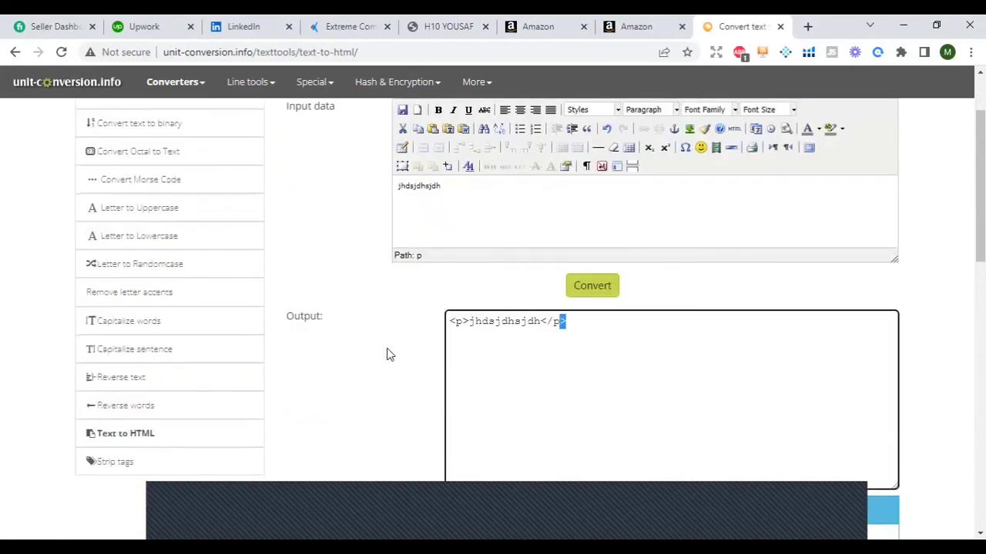
key(shift+Left)
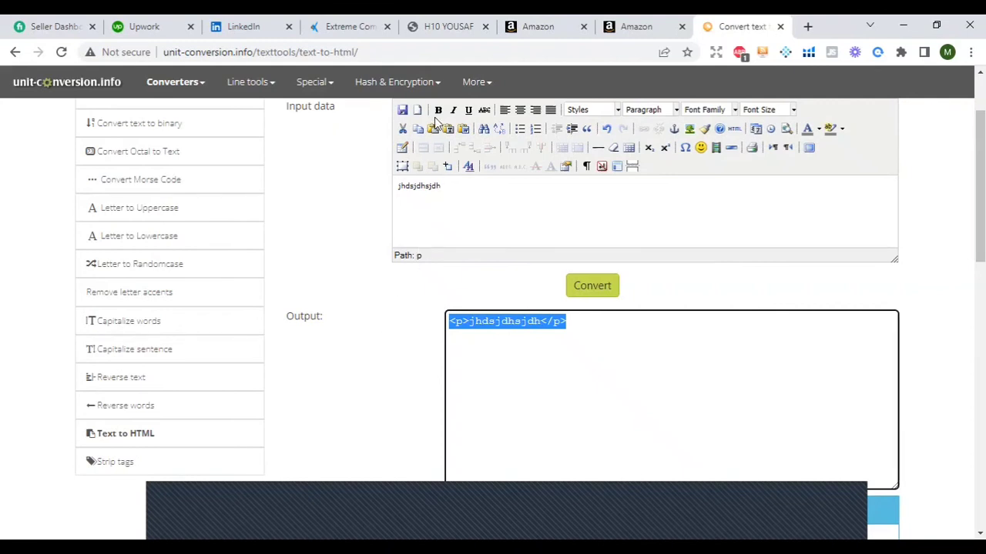
Step: Bold the sample text 'jhdsjdhsjdh' and convert again to get <p><strong>jhdsjdhsjdh</strong></p>
double_click(422, 185)
key(ctrl+b)
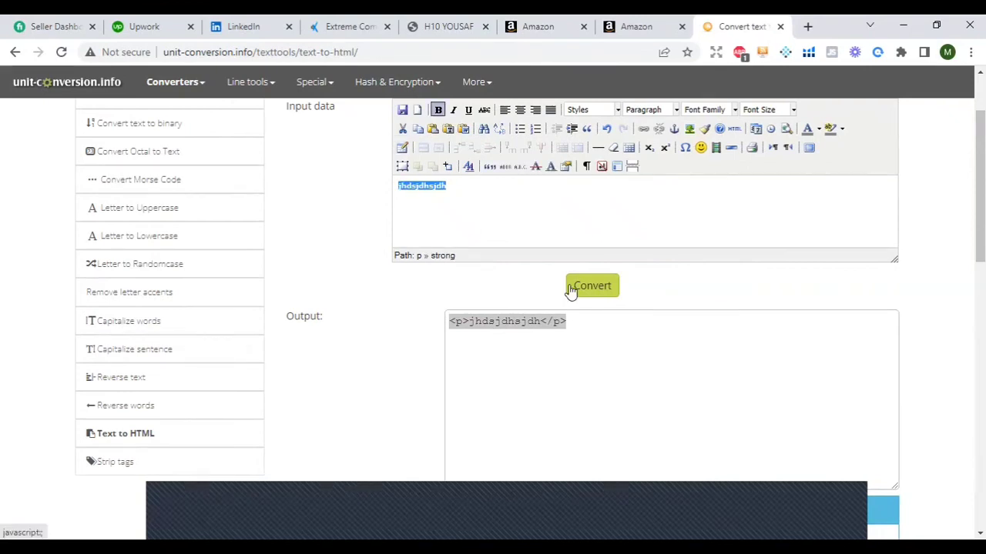
click(570, 291)
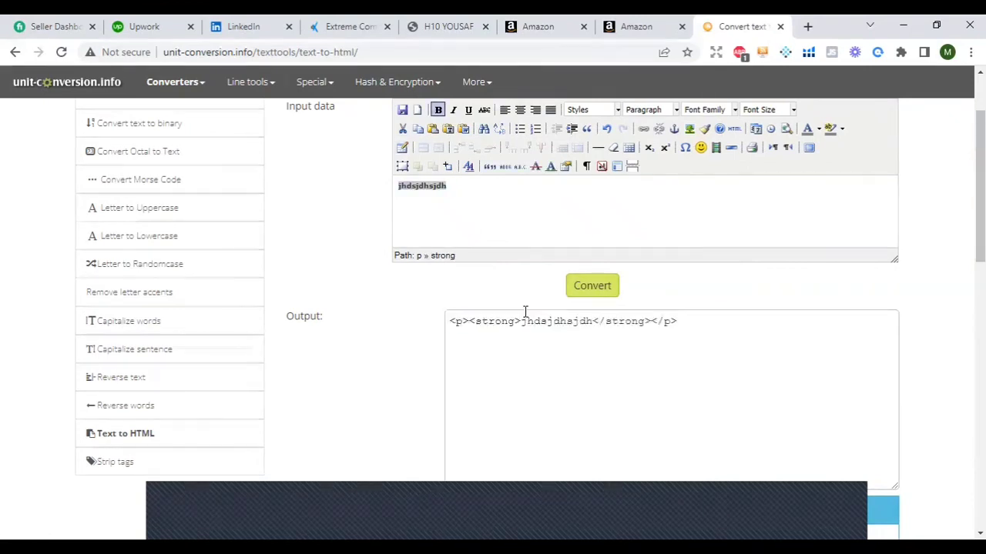